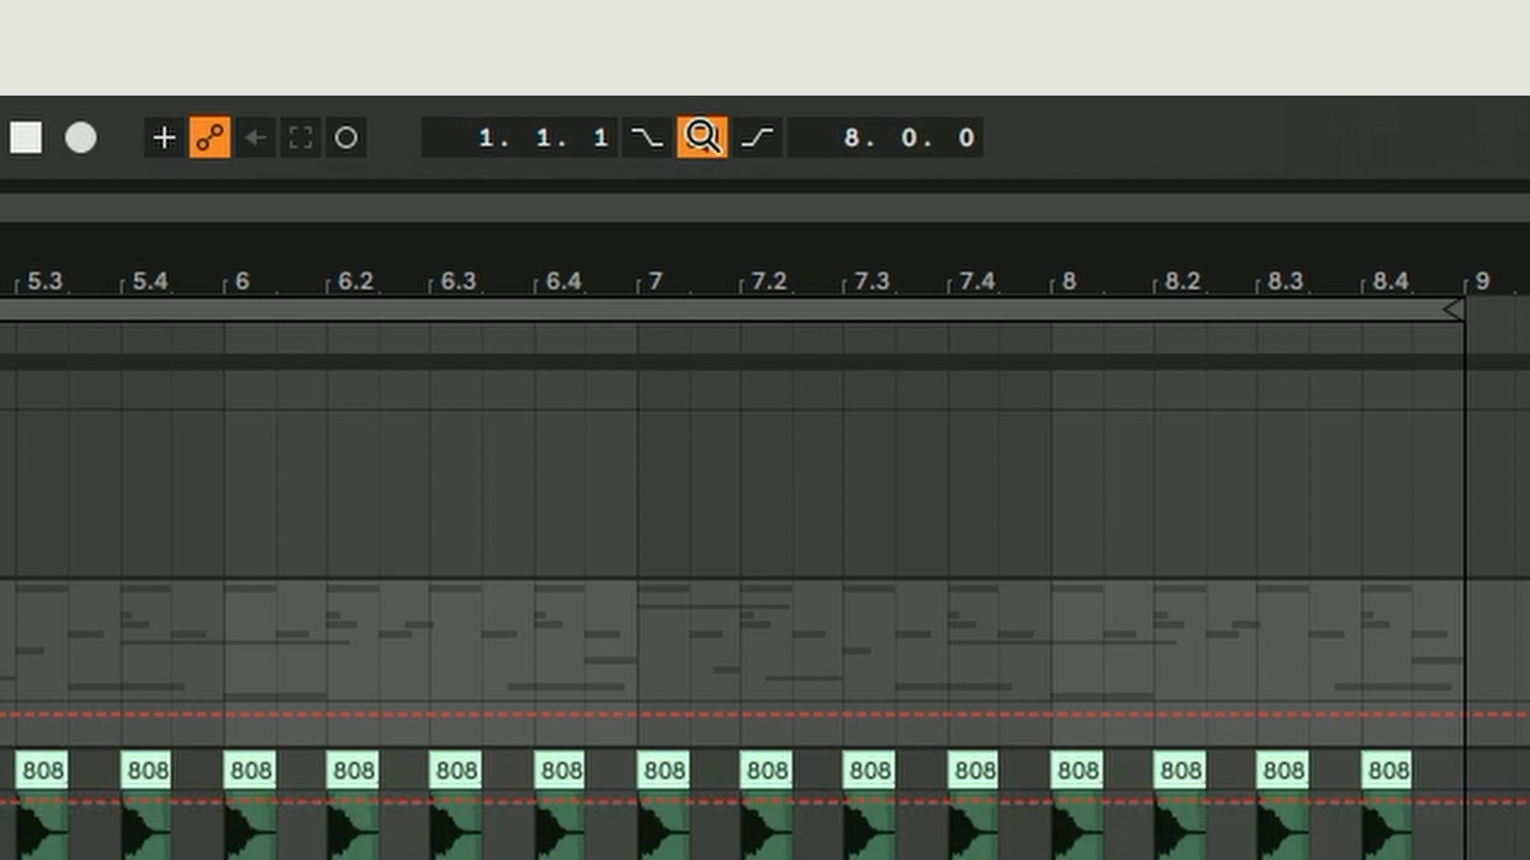
Switch the arrangement loop off and back on for the eight-bar range starting at 1.1.1.
{"action": "left_click", "coordinate": [704, 132]}
{"action": "left_click", "coordinate": [704, 136]}
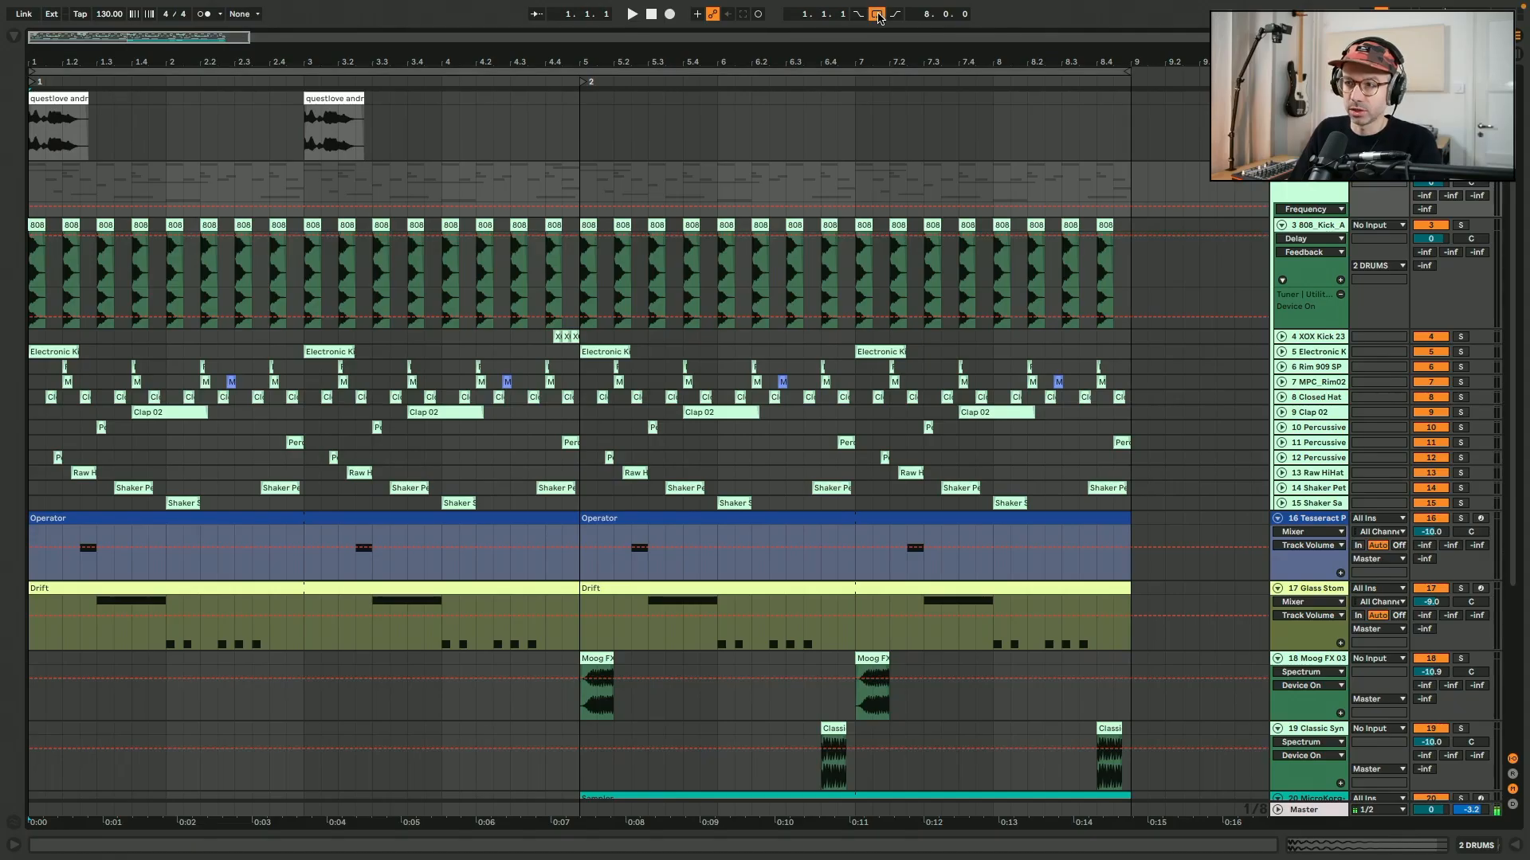
{"action": "left_click", "coordinate": [878, 15]}
{"action": "left_click", "coordinate": [878, 73]}
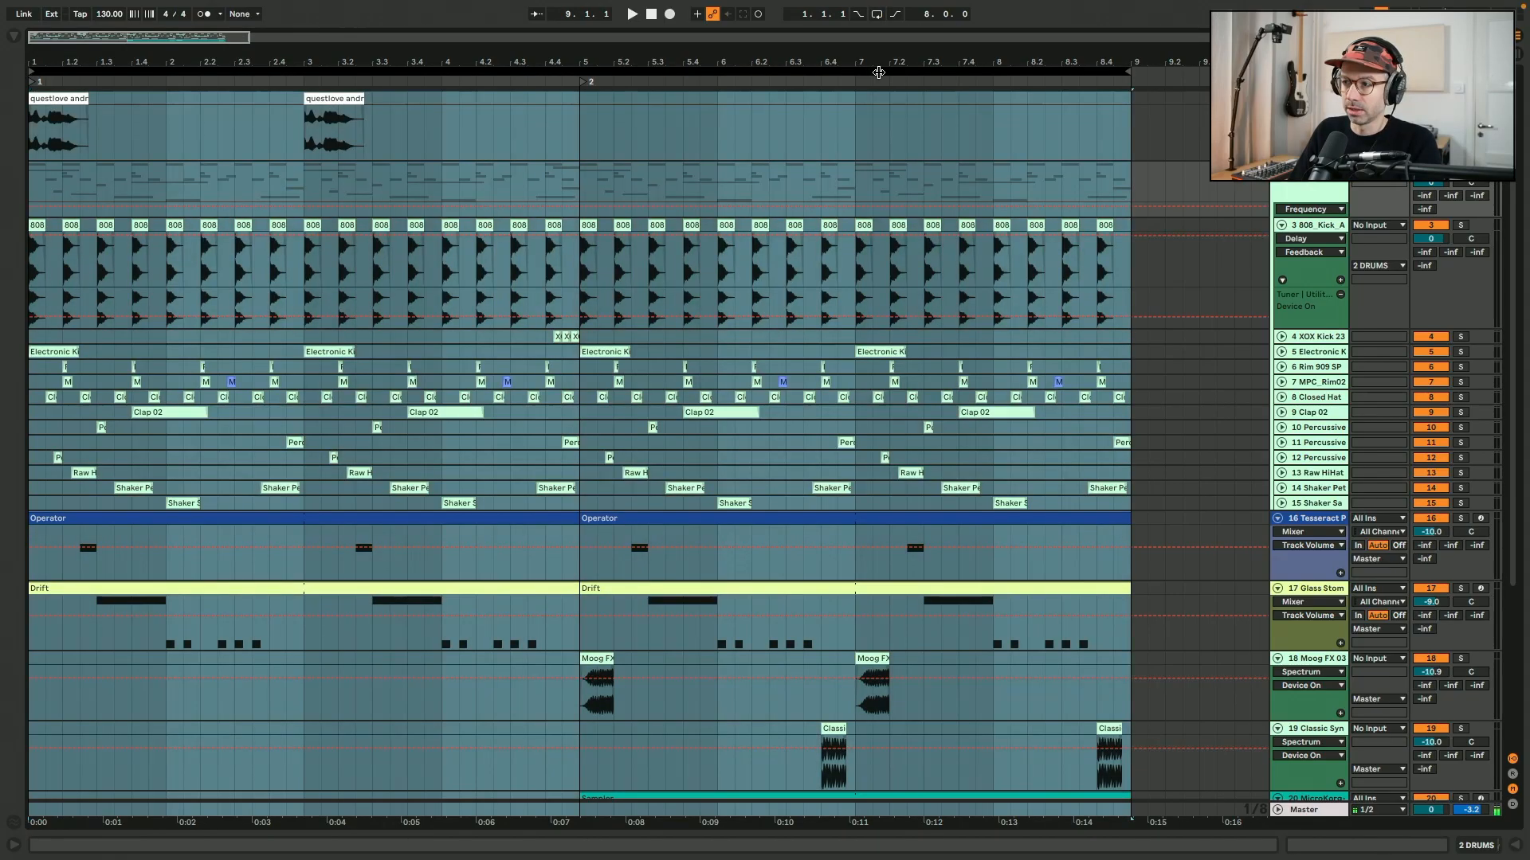
{"action": "left_click", "coordinate": [878, 15]}
{"action": "left_click", "coordinate": [770, 127]}
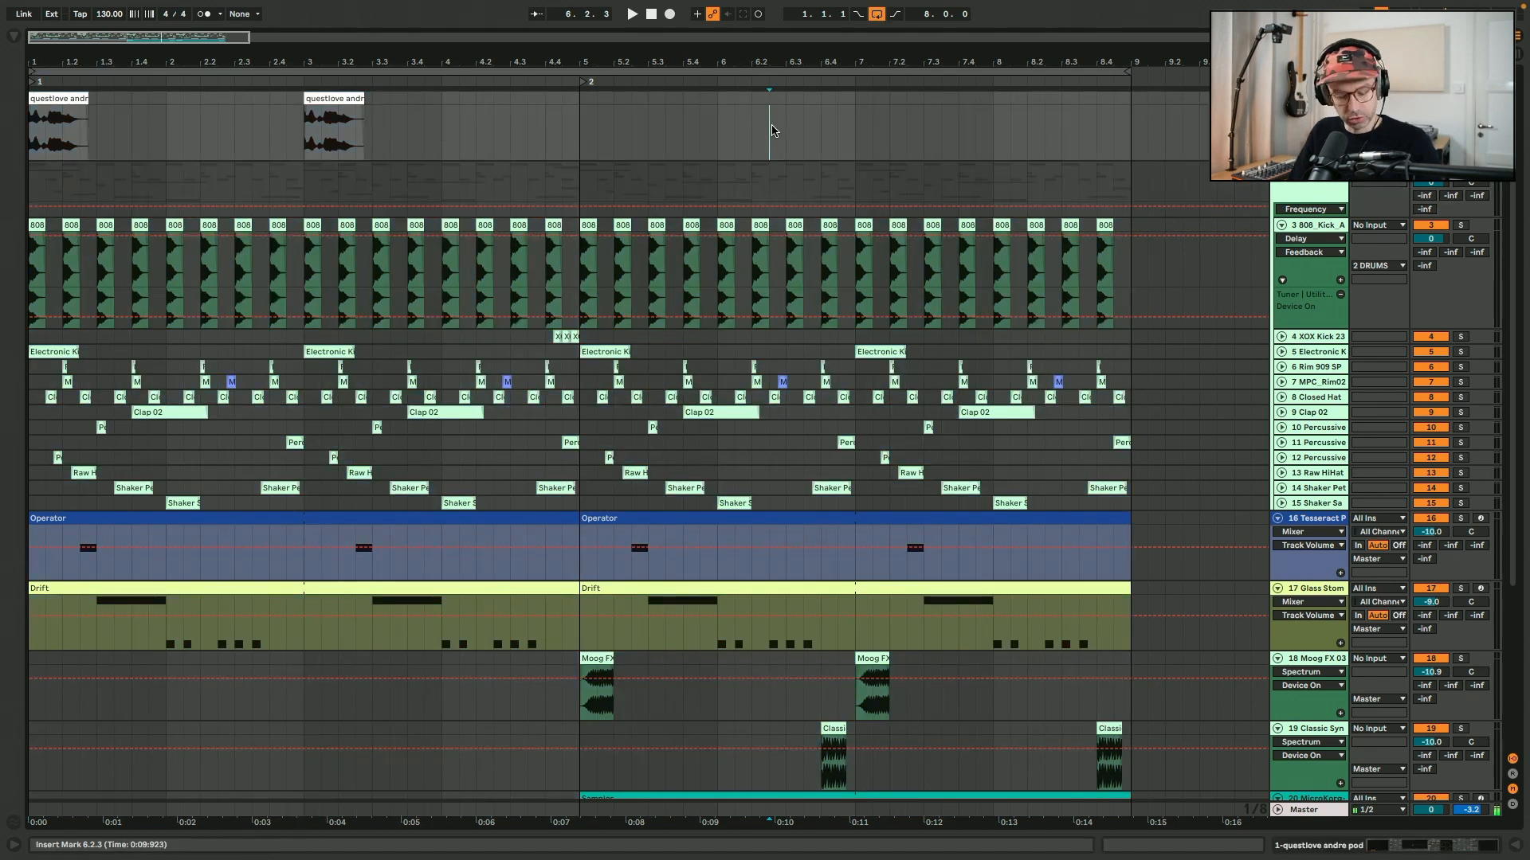
Loop the arrangement over the second Operator clip, four bars from 5.1.1, and play the looped section briefly.
{"action": "left_click", "coordinate": [615, 519]}
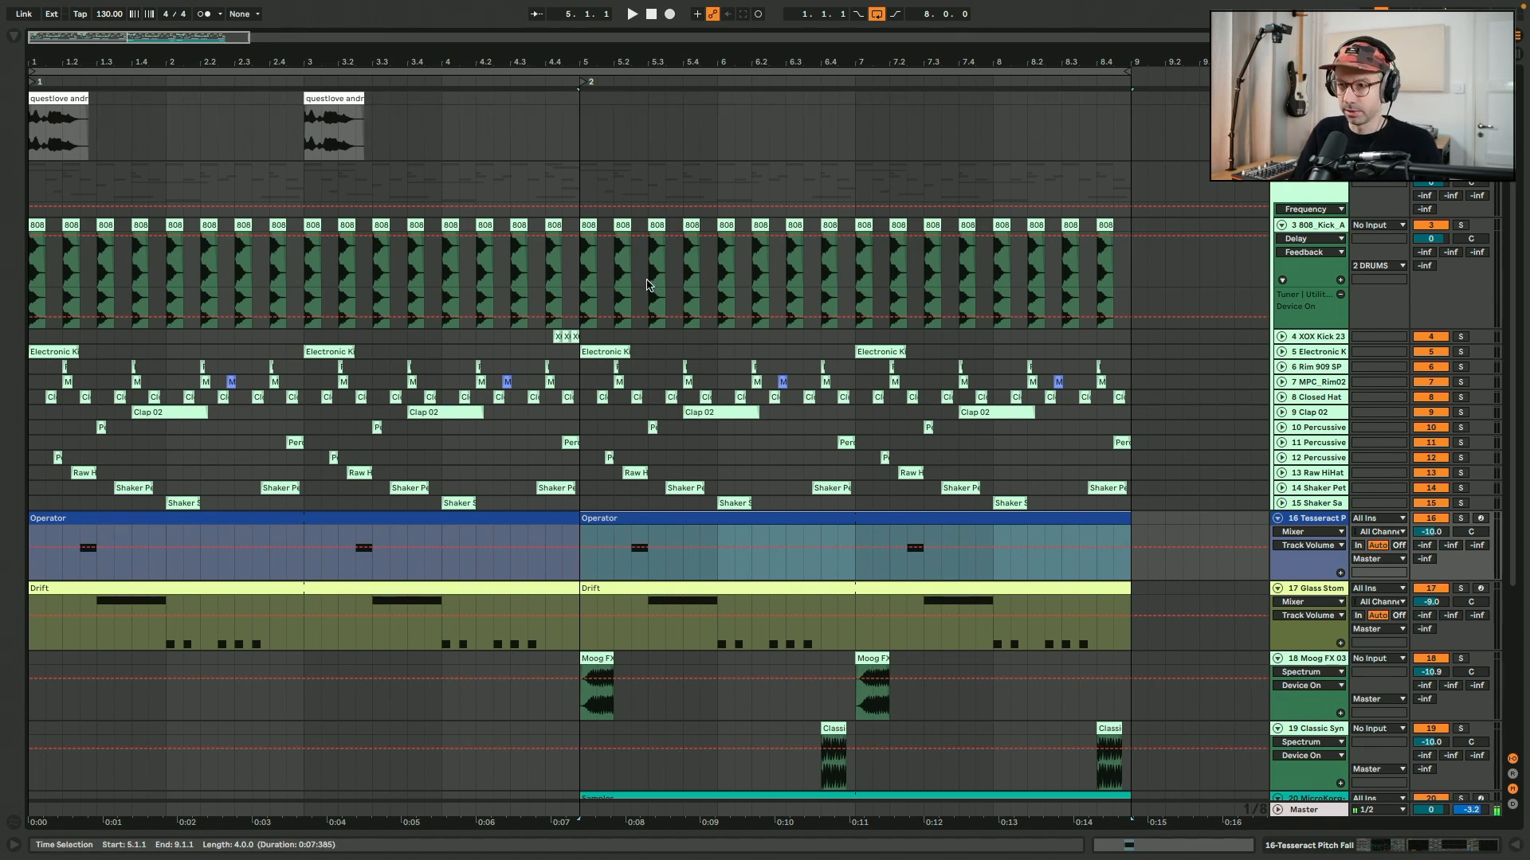
{"action": "key", "text": "ctrl+l"}
{"action": "key", "text": "ctrl+l"}
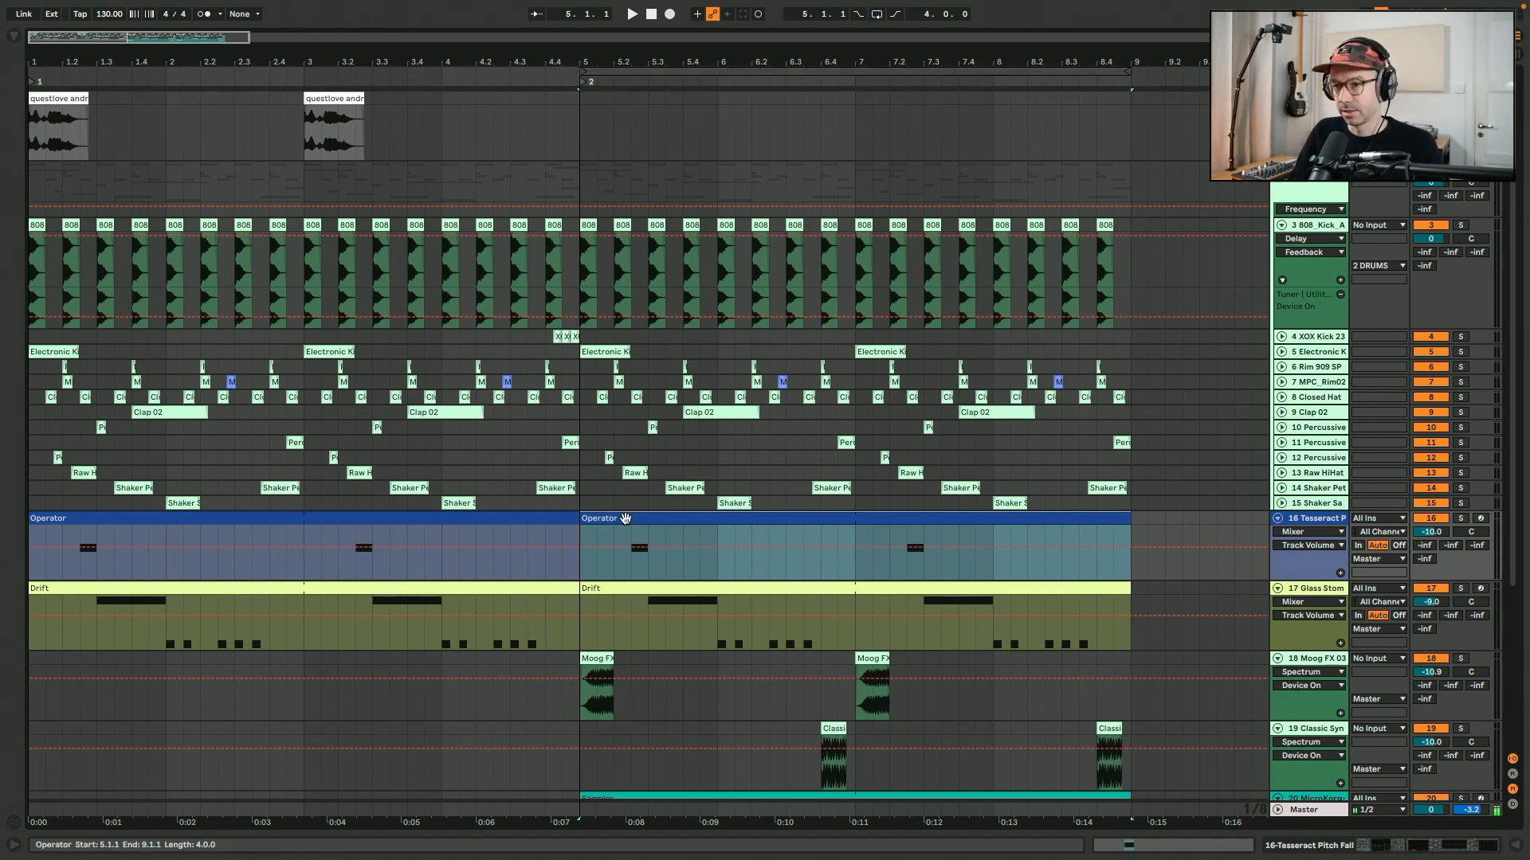
{"action": "key", "text": "ctrl+l"}
{"action": "key", "text": "space"}
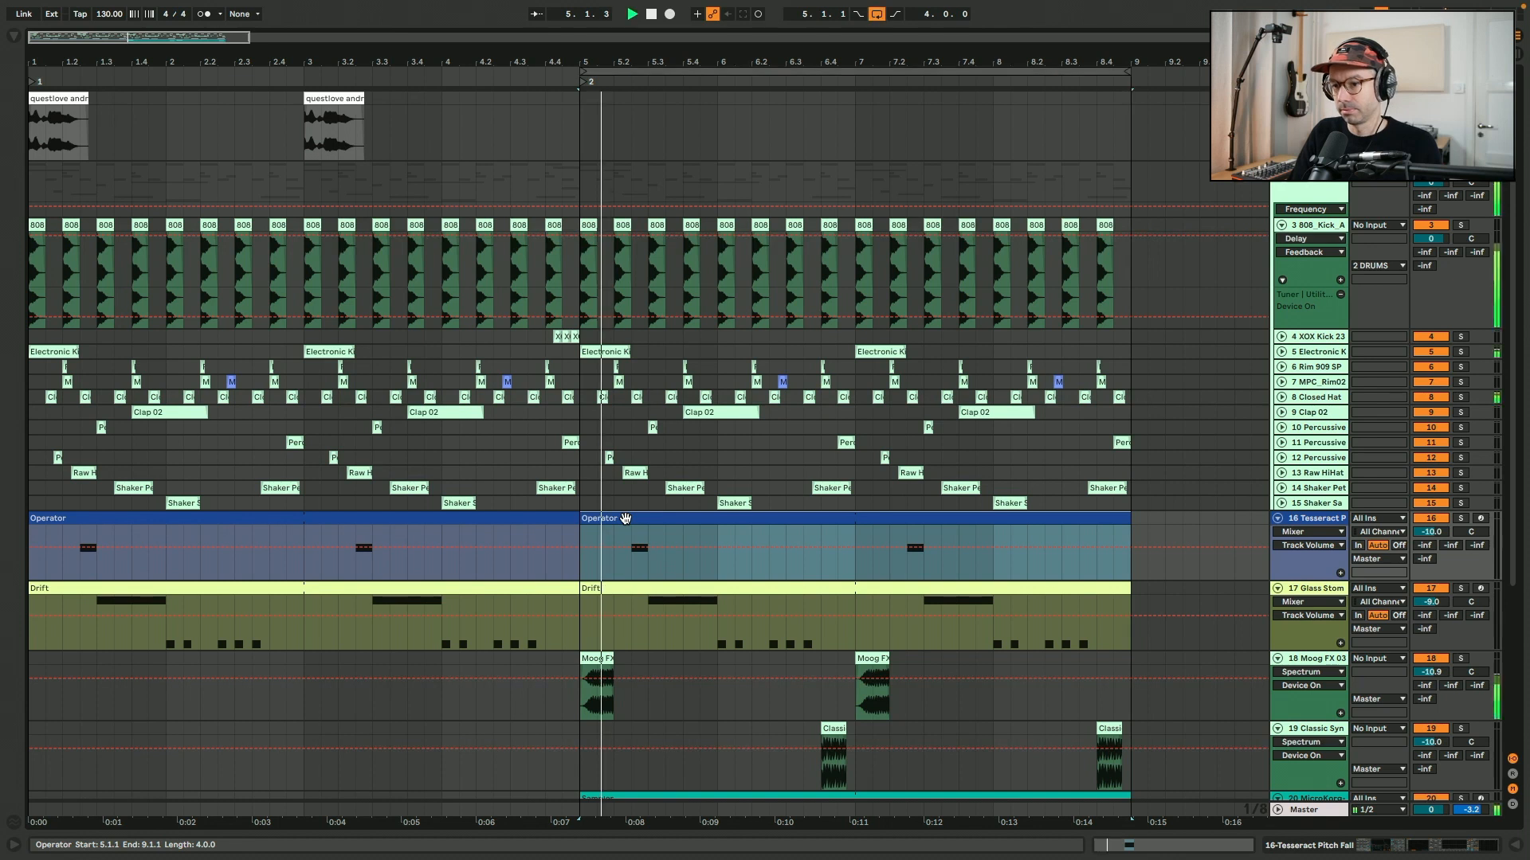
{"action": "key", "text": "space"}
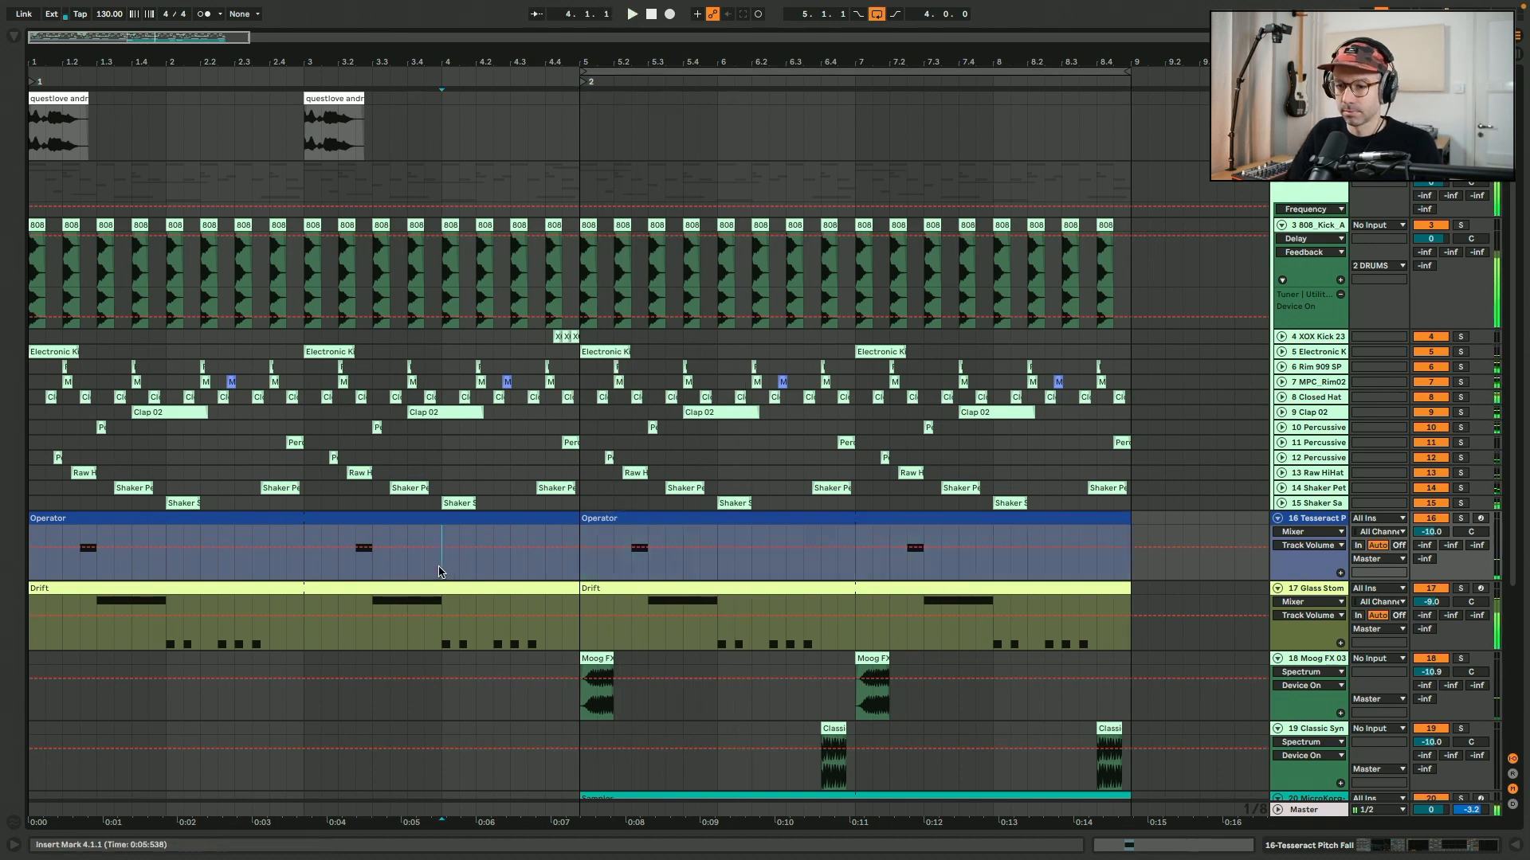
Loop the two-bar time range from 4.1.1 to 6.1.1 selected on the Operator track and play it.
{"action": "left_click_drag", "start_coordinate": [440, 570], "coordinate": [717, 572]}
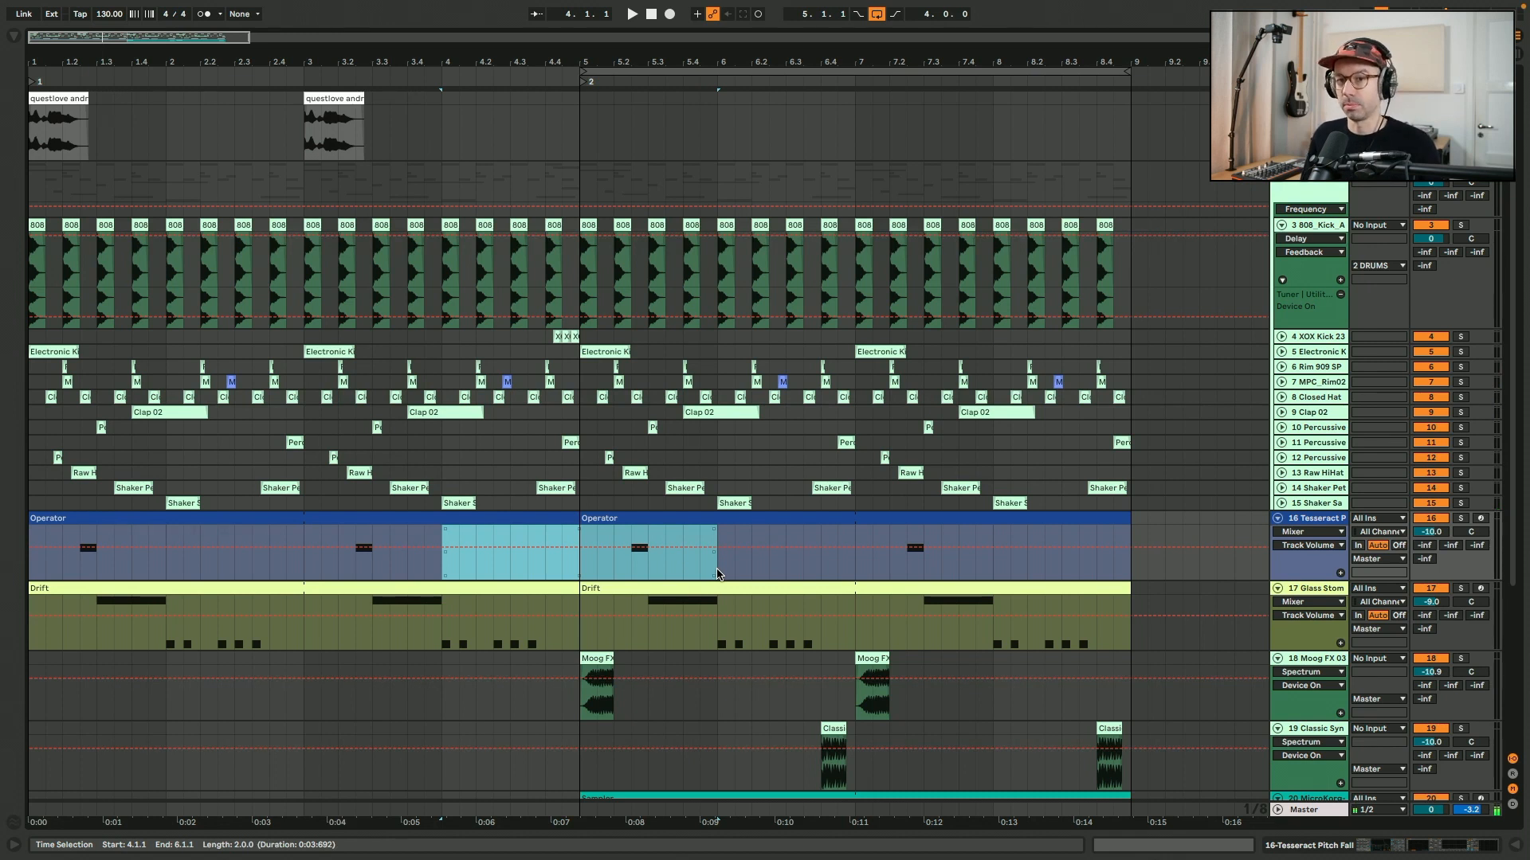
{"action": "left_click", "coordinate": [717, 572]}
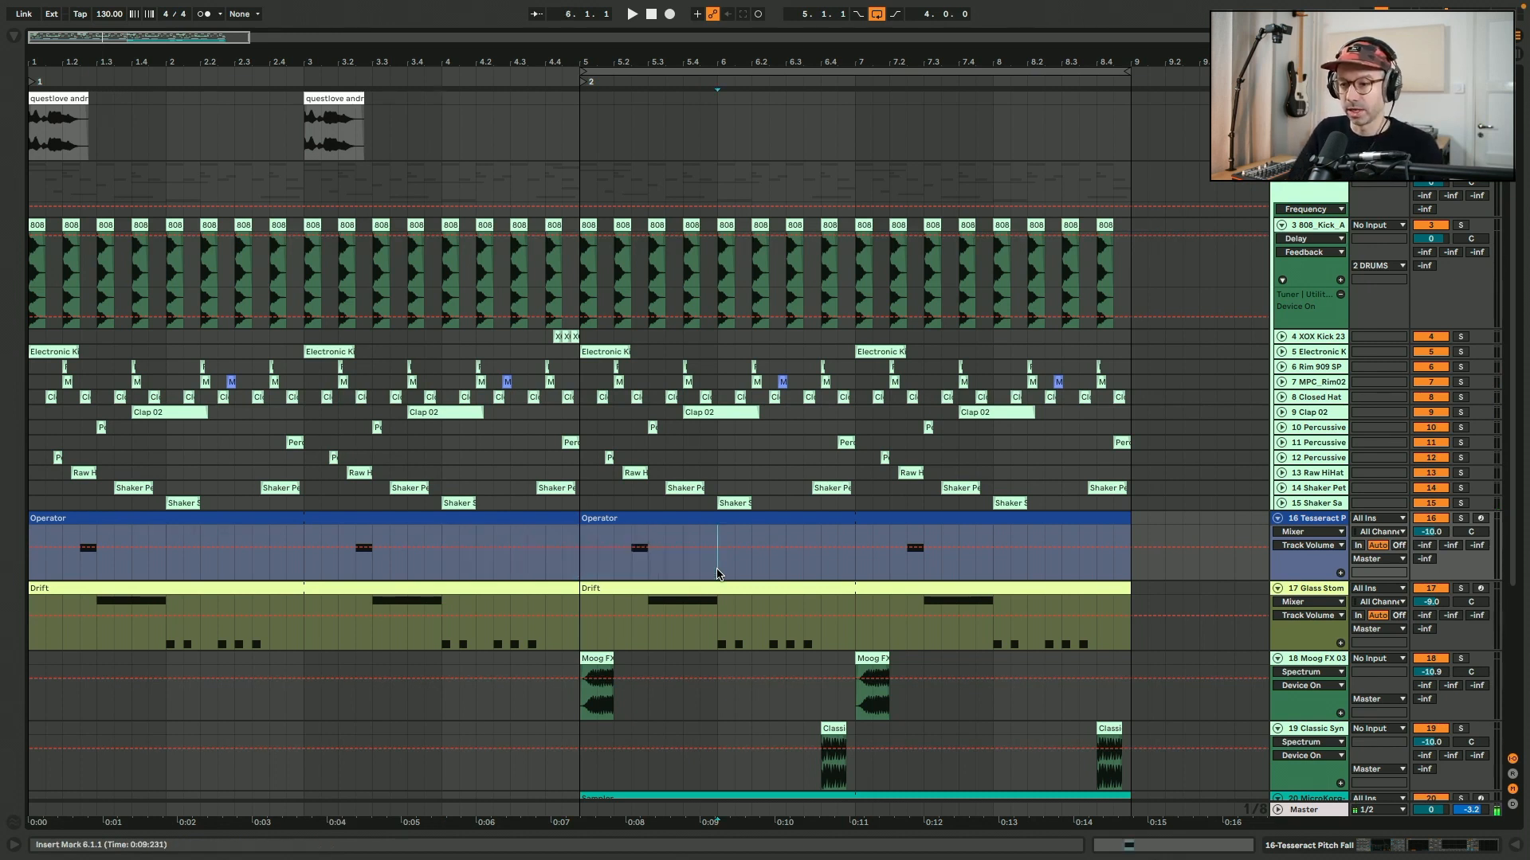
{"action": "left_click_drag", "start_coordinate": [443, 562], "coordinate": [711, 568]}
{"action": "key", "text": "ctrl+l"}
{"action": "key", "text": "space"}
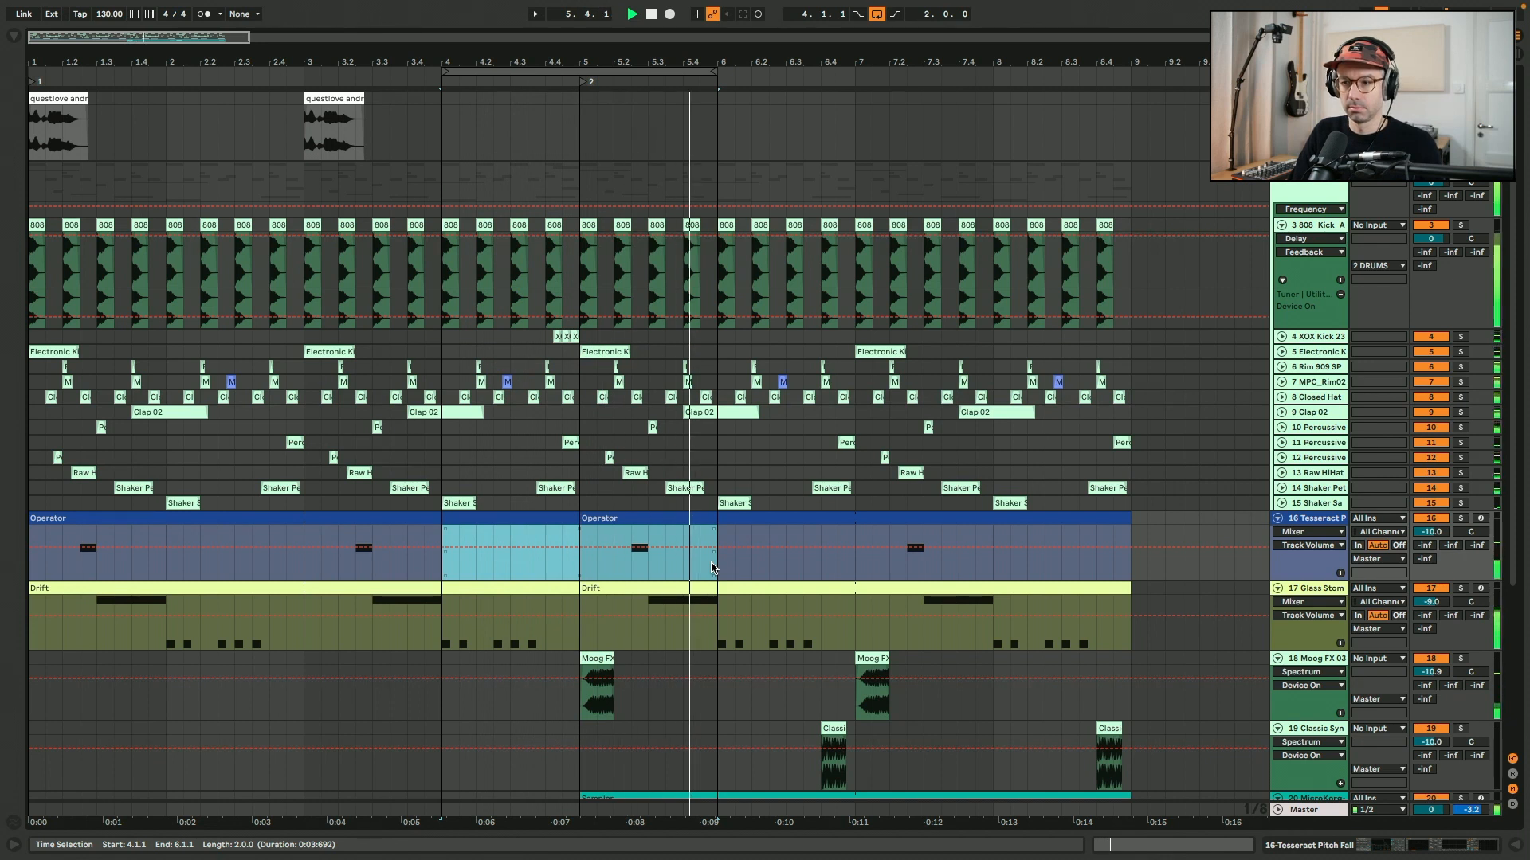
{"action": "key", "text": "space"}
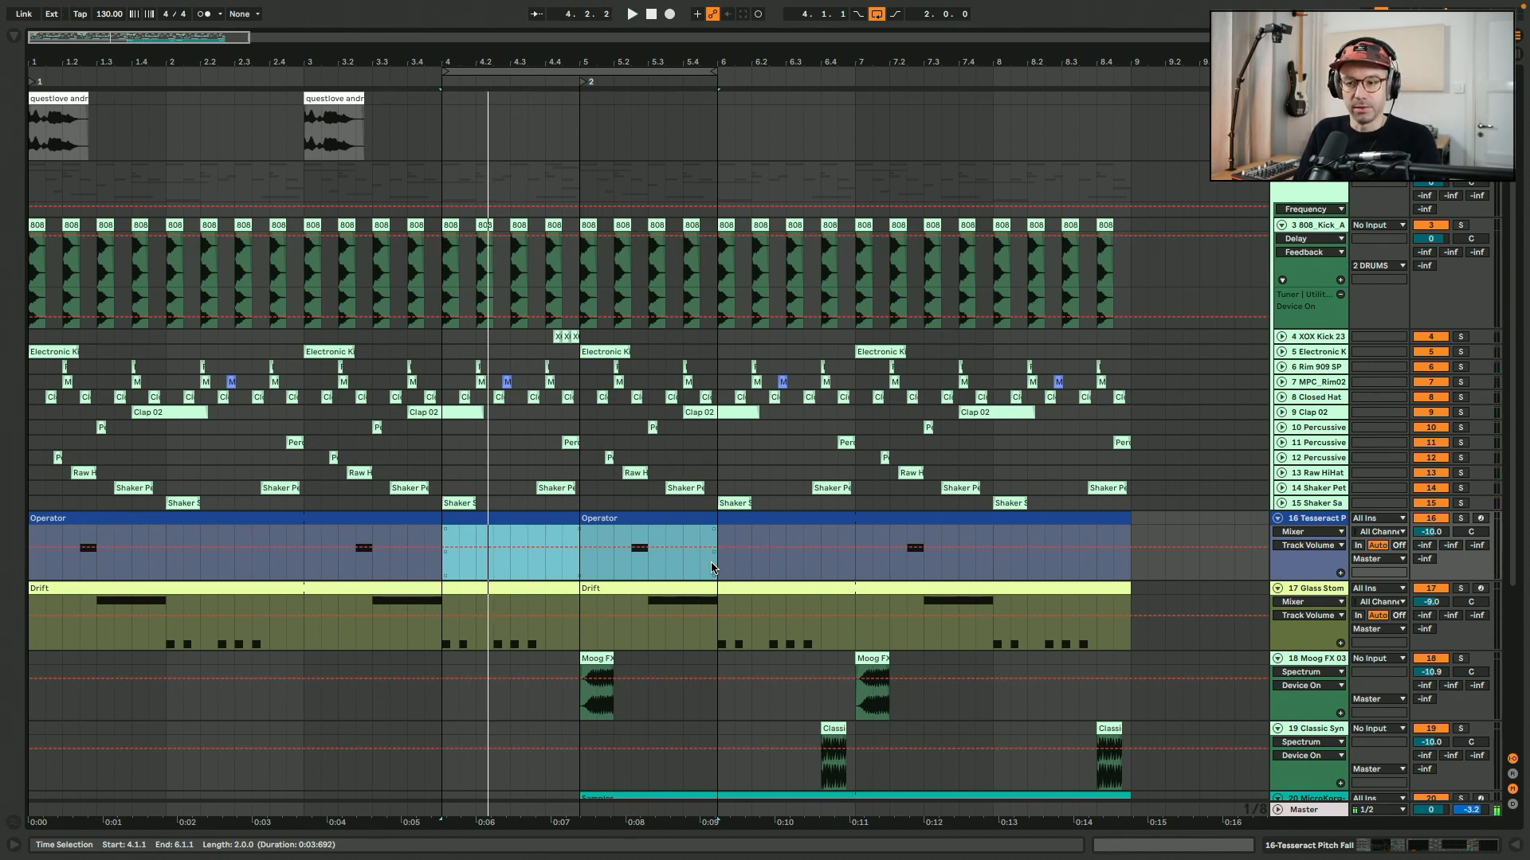
Loop both Drift clips over eight bars, and restrict the loop to the first four-bar Drift clip.
{"action": "left_click", "coordinate": [431, 588]}
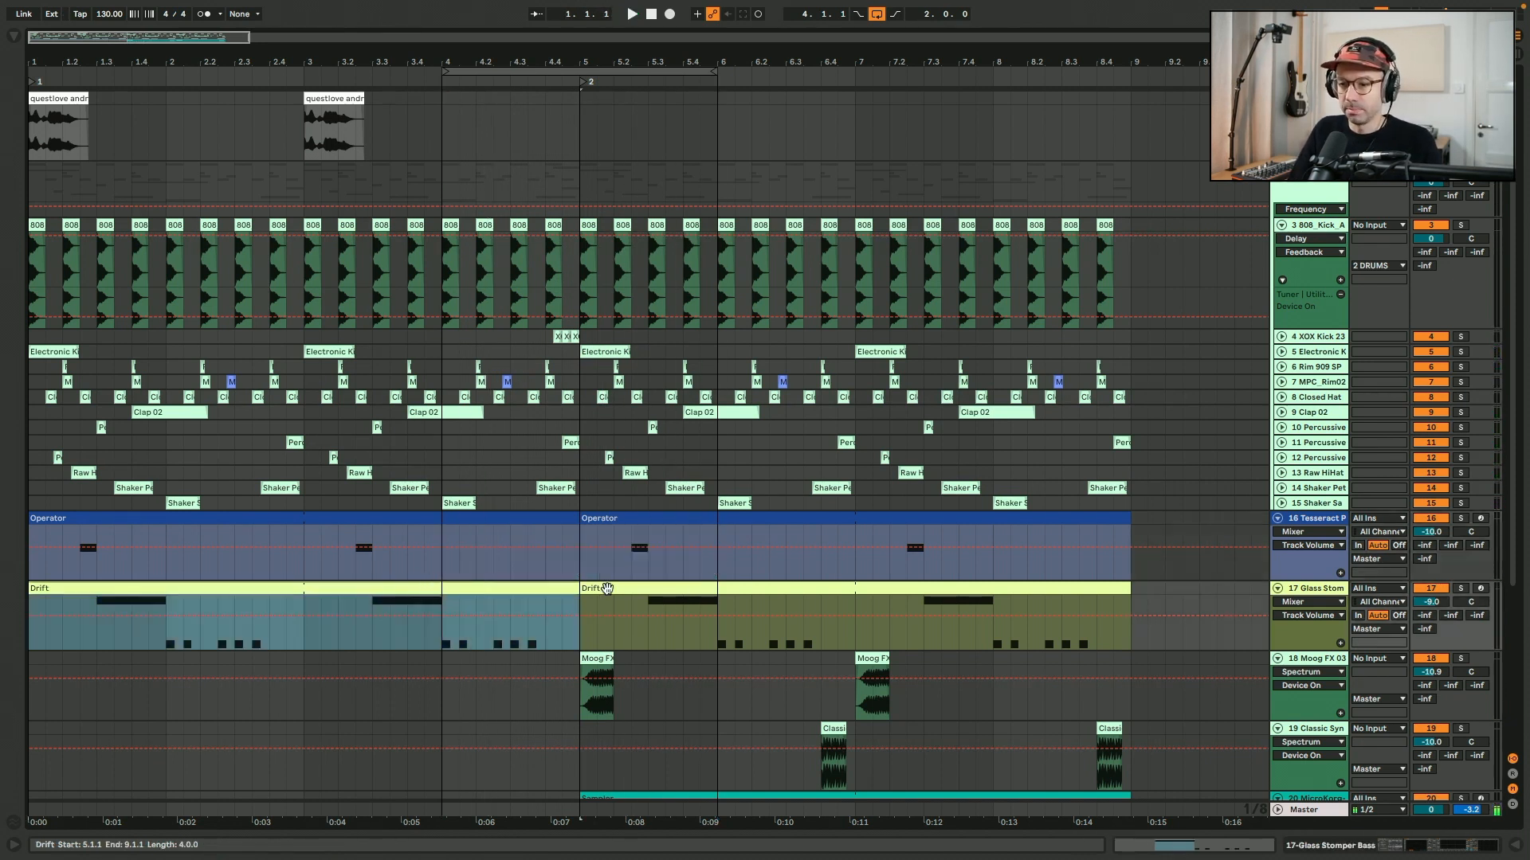
{"action": "left_click", "coordinate": [625, 588], "text": "shift"}
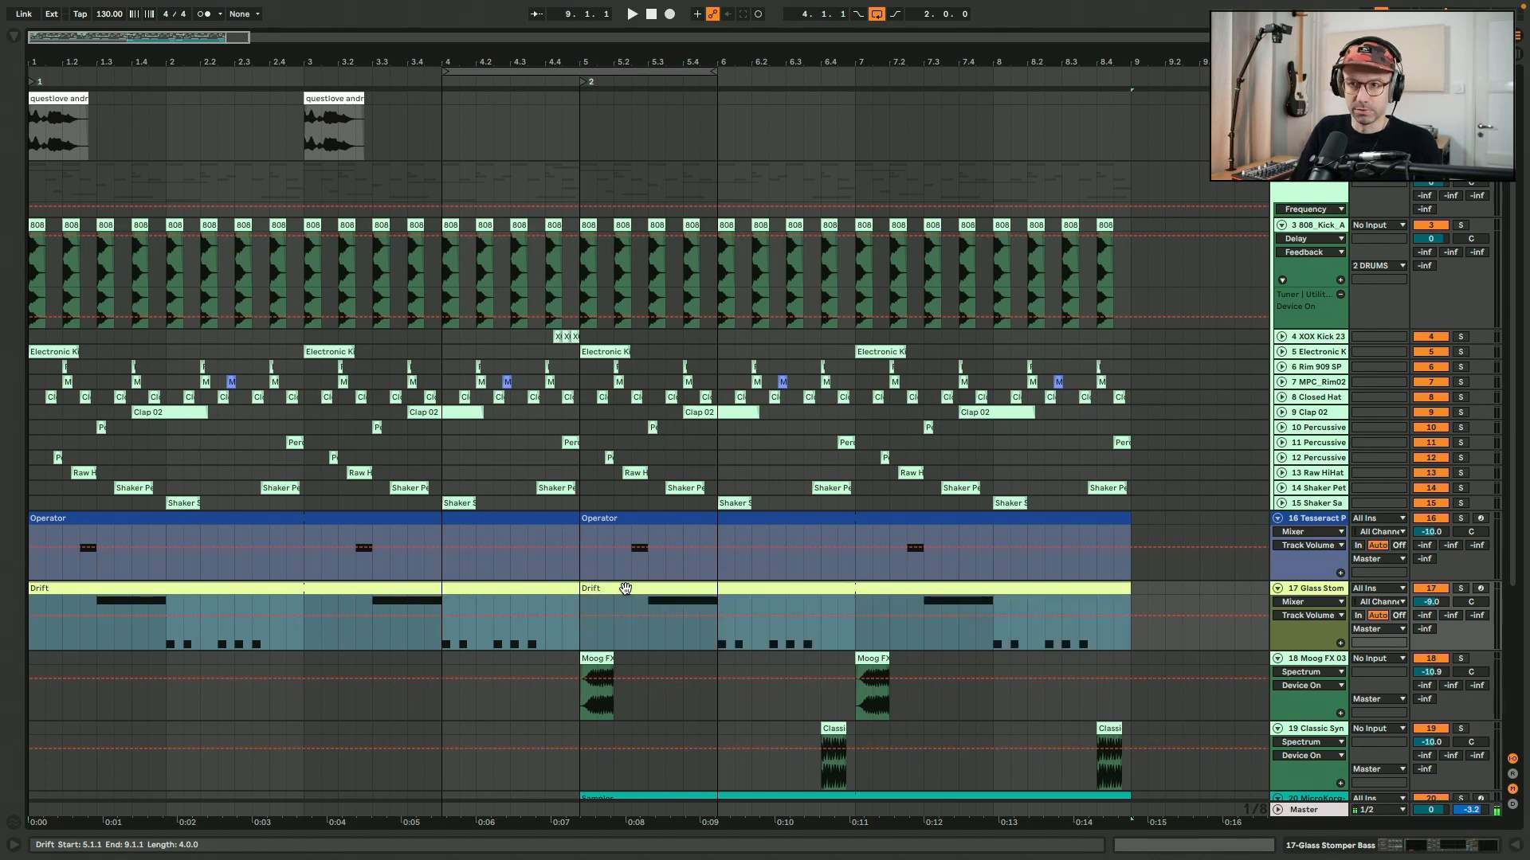
{"action": "key", "text": "ctrl+l"}
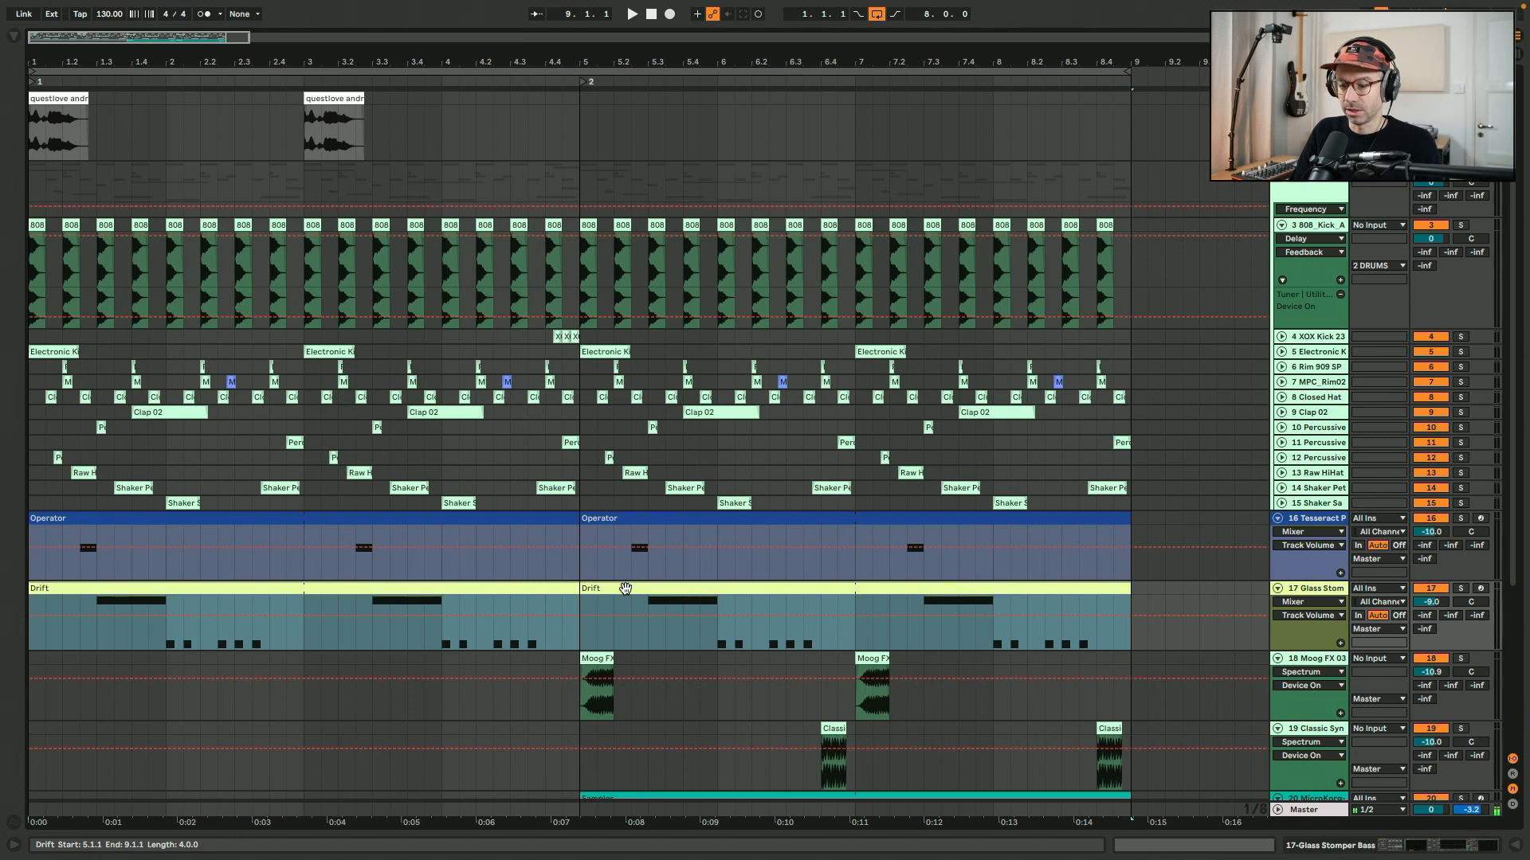
{"action": "key", "text": "ctrl+l"}
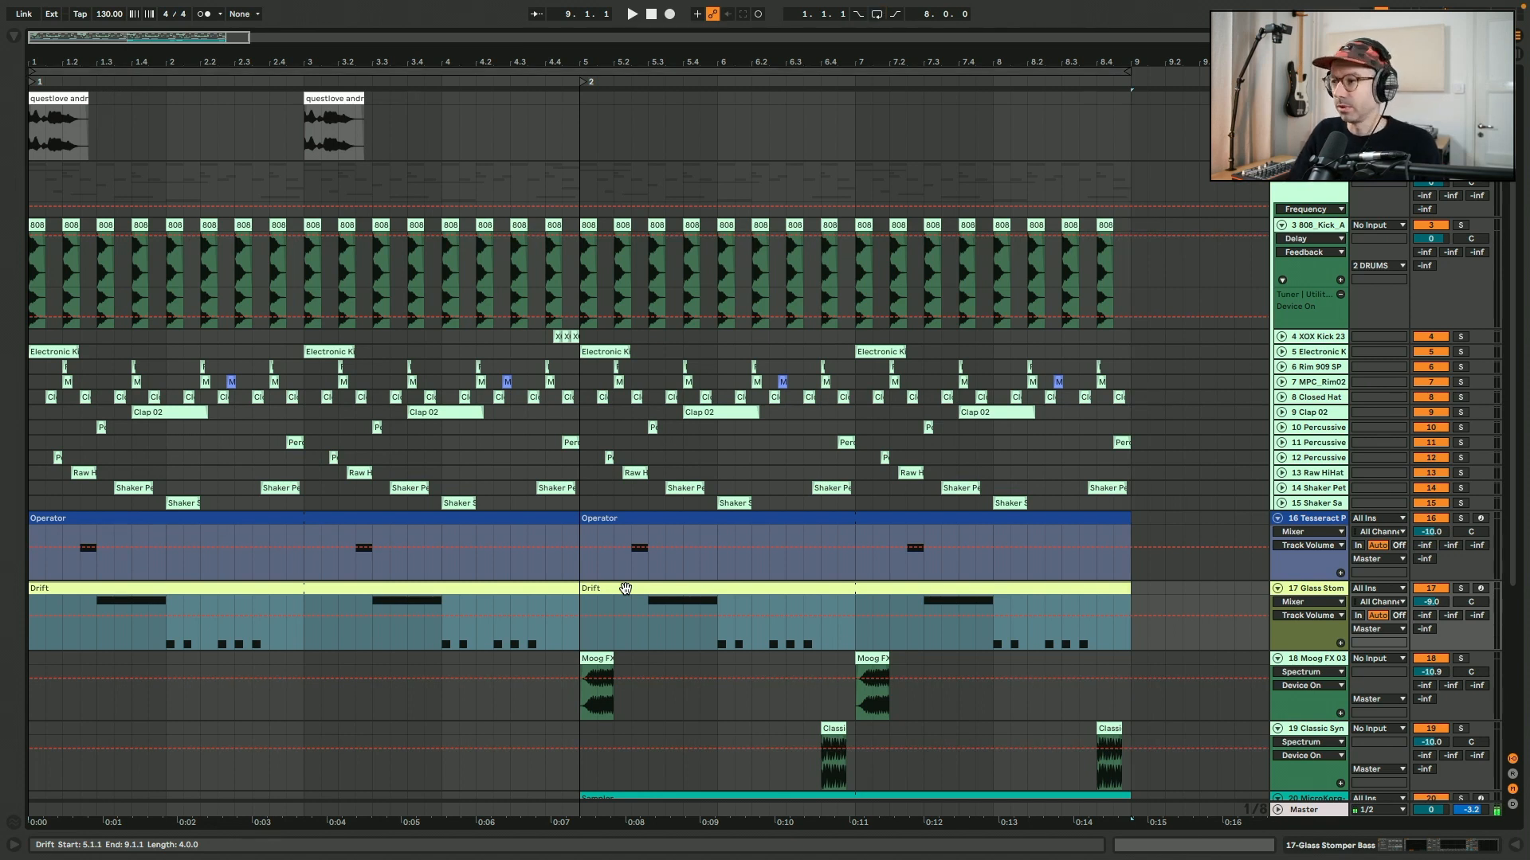
{"action": "left_click", "coordinate": [541, 587]}
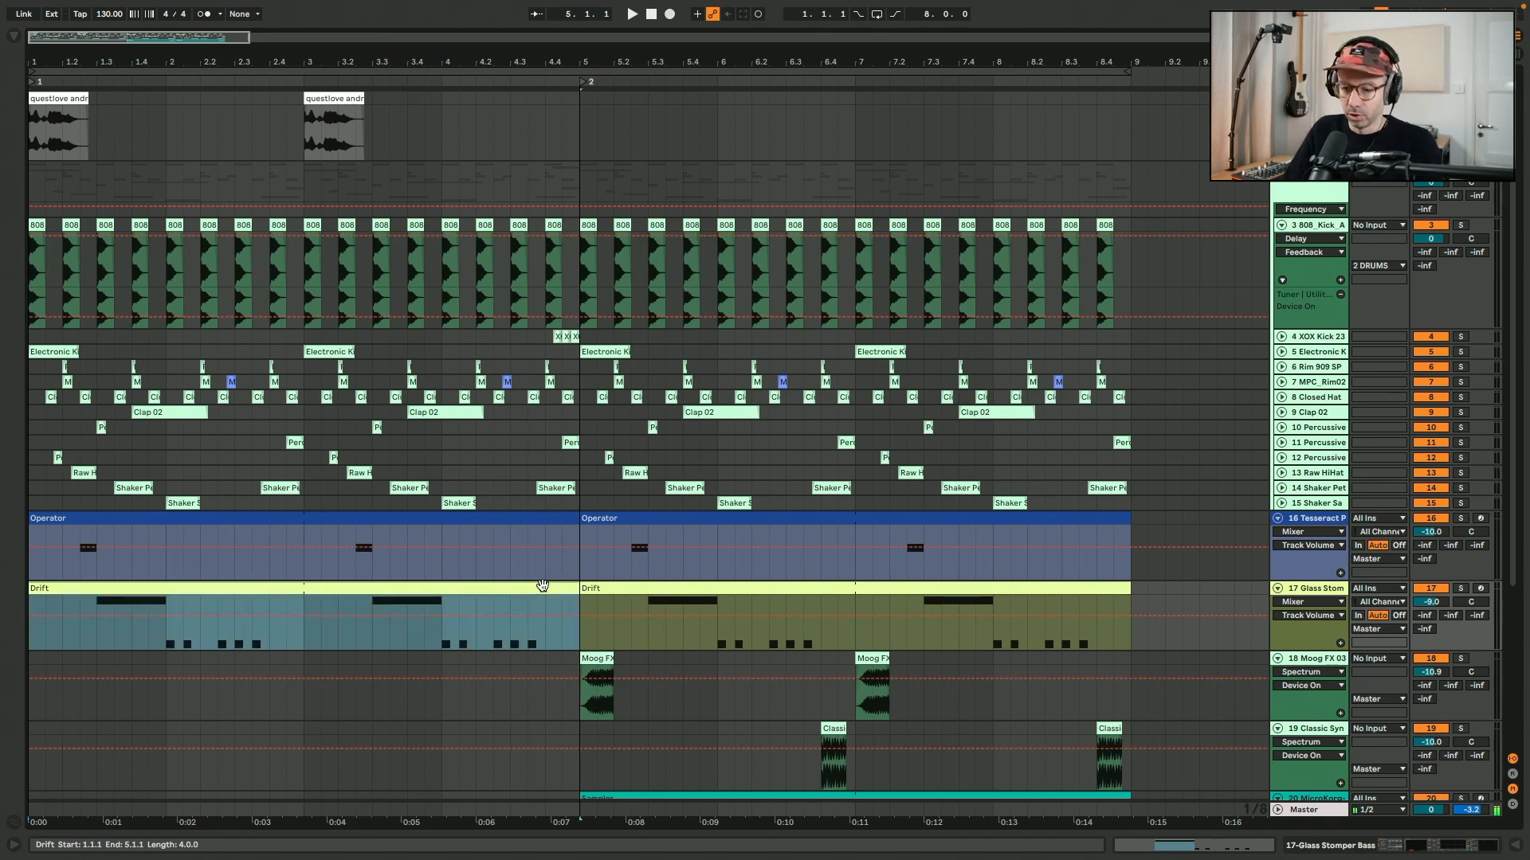
{"action": "key", "text": "ctrl+l"}
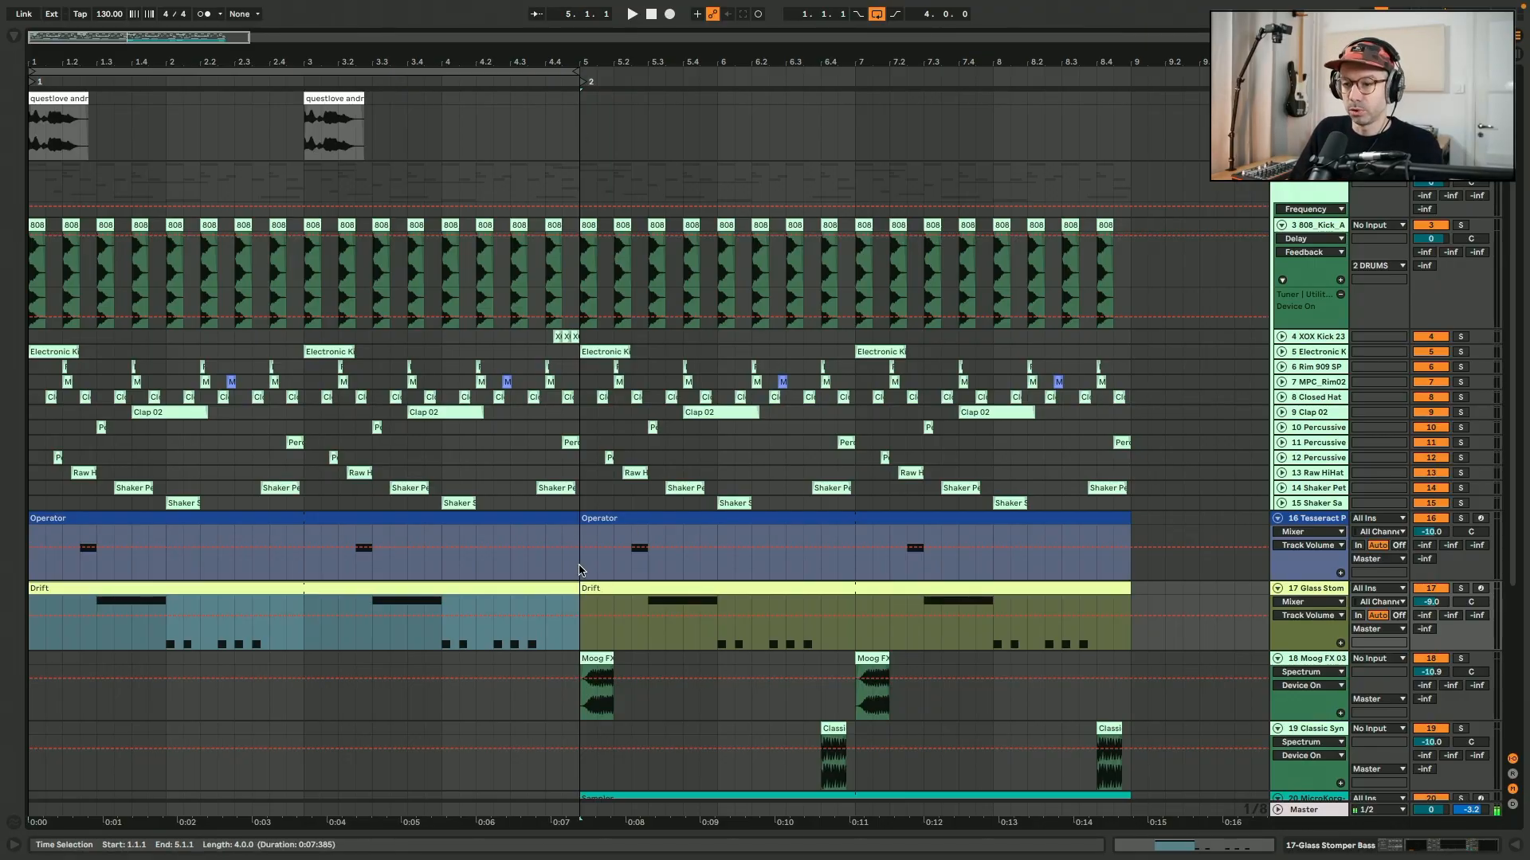
Insert two bars (2.0.0) of empty time into the arrangement at 5.1.1.
{"action": "left_click", "coordinate": [579, 569]}
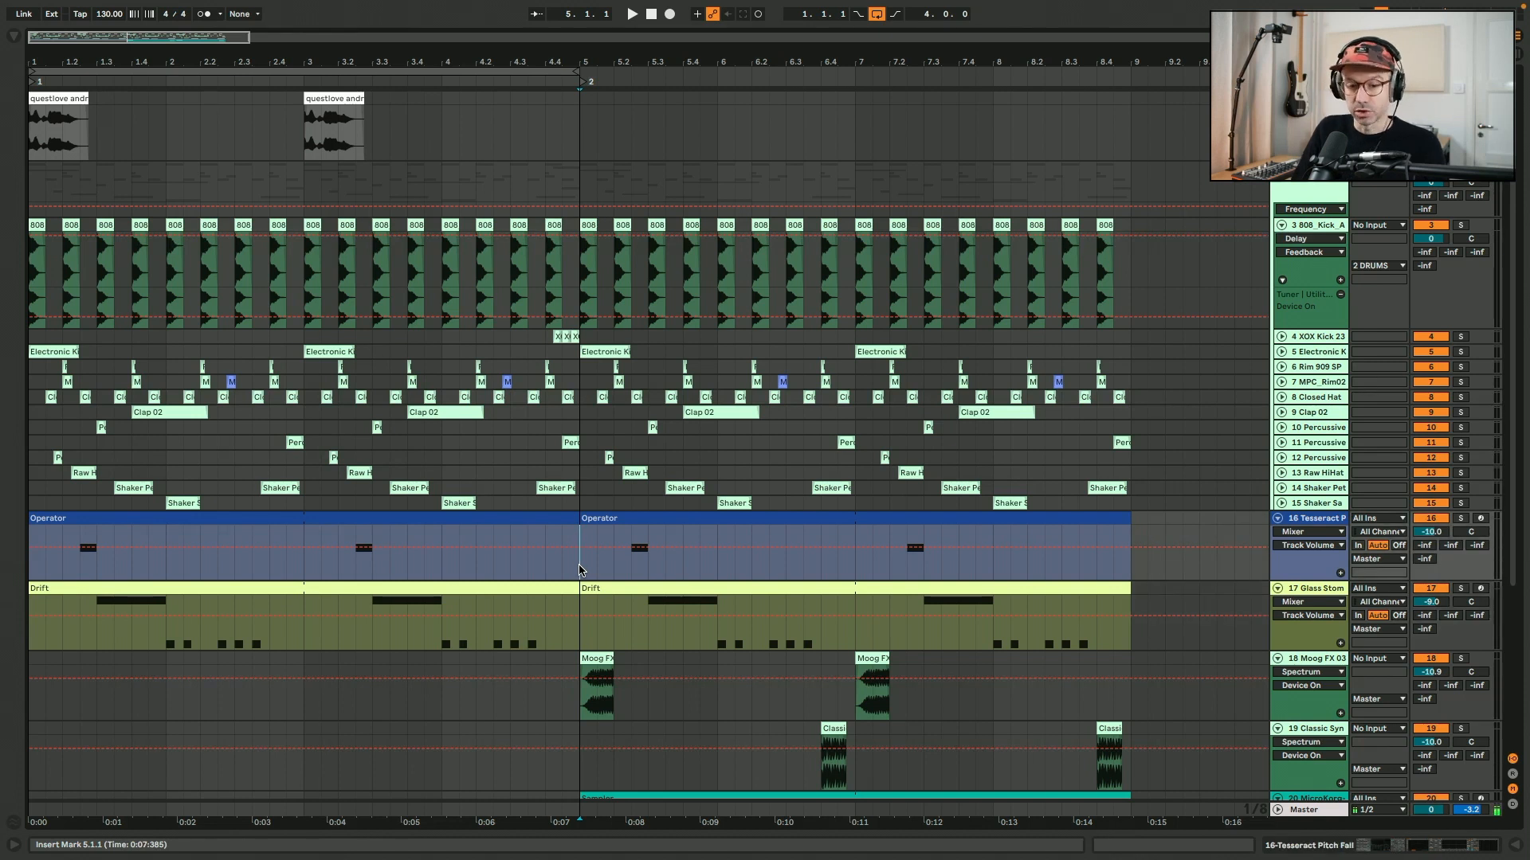
{"action": "key", "text": "super+i"}
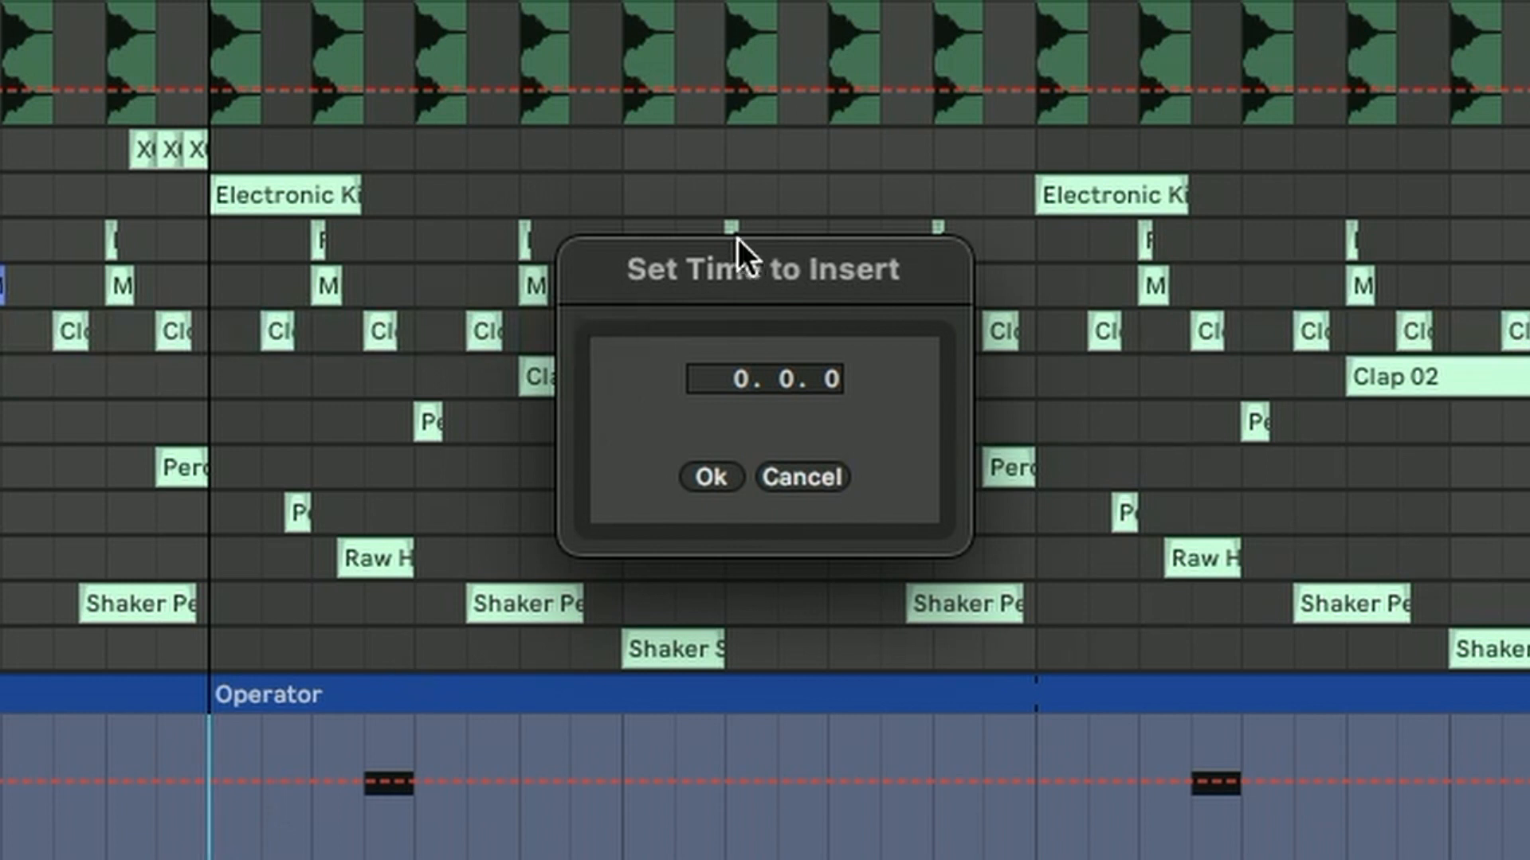
{"action": "left_click_drag", "start_coordinate": [738, 241], "coordinate": [561, 127]}
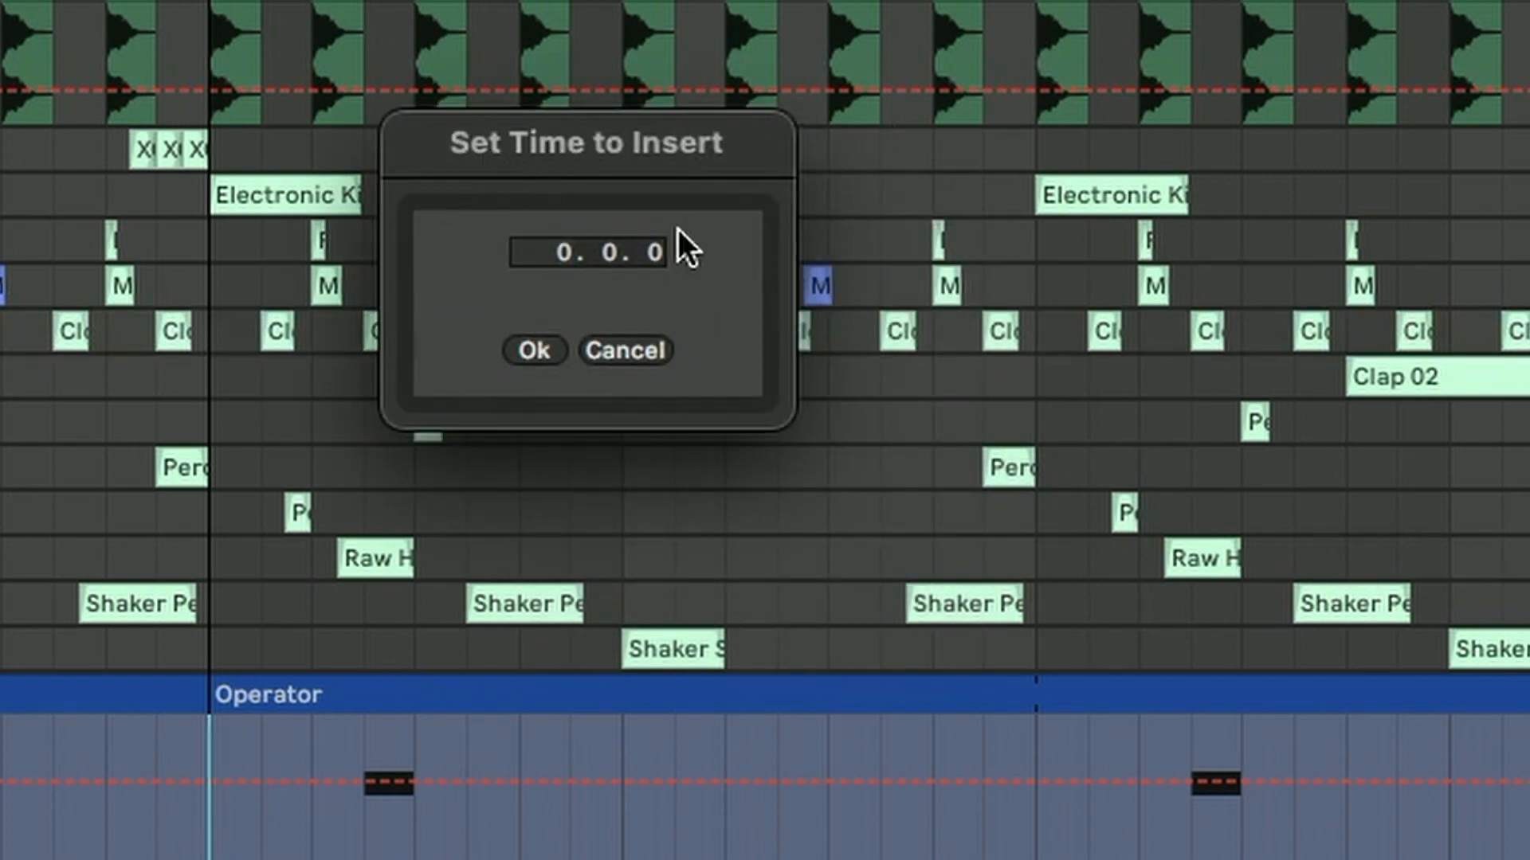
{"action": "left_click", "coordinate": [557, 252]}
{"action": "type", "text": "2"}
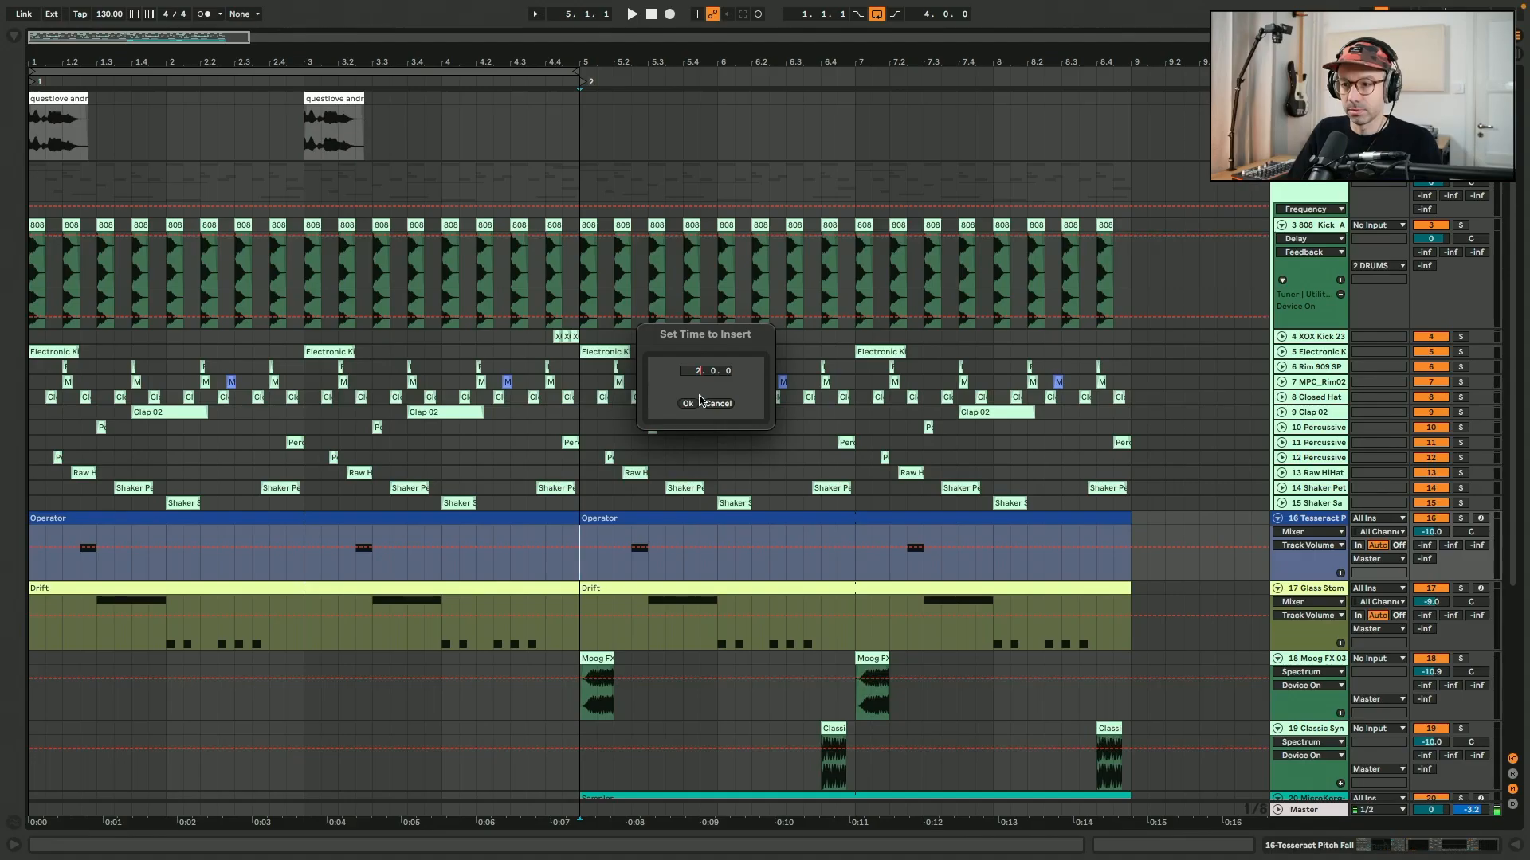
{"action": "left_click", "coordinate": [532, 355]}
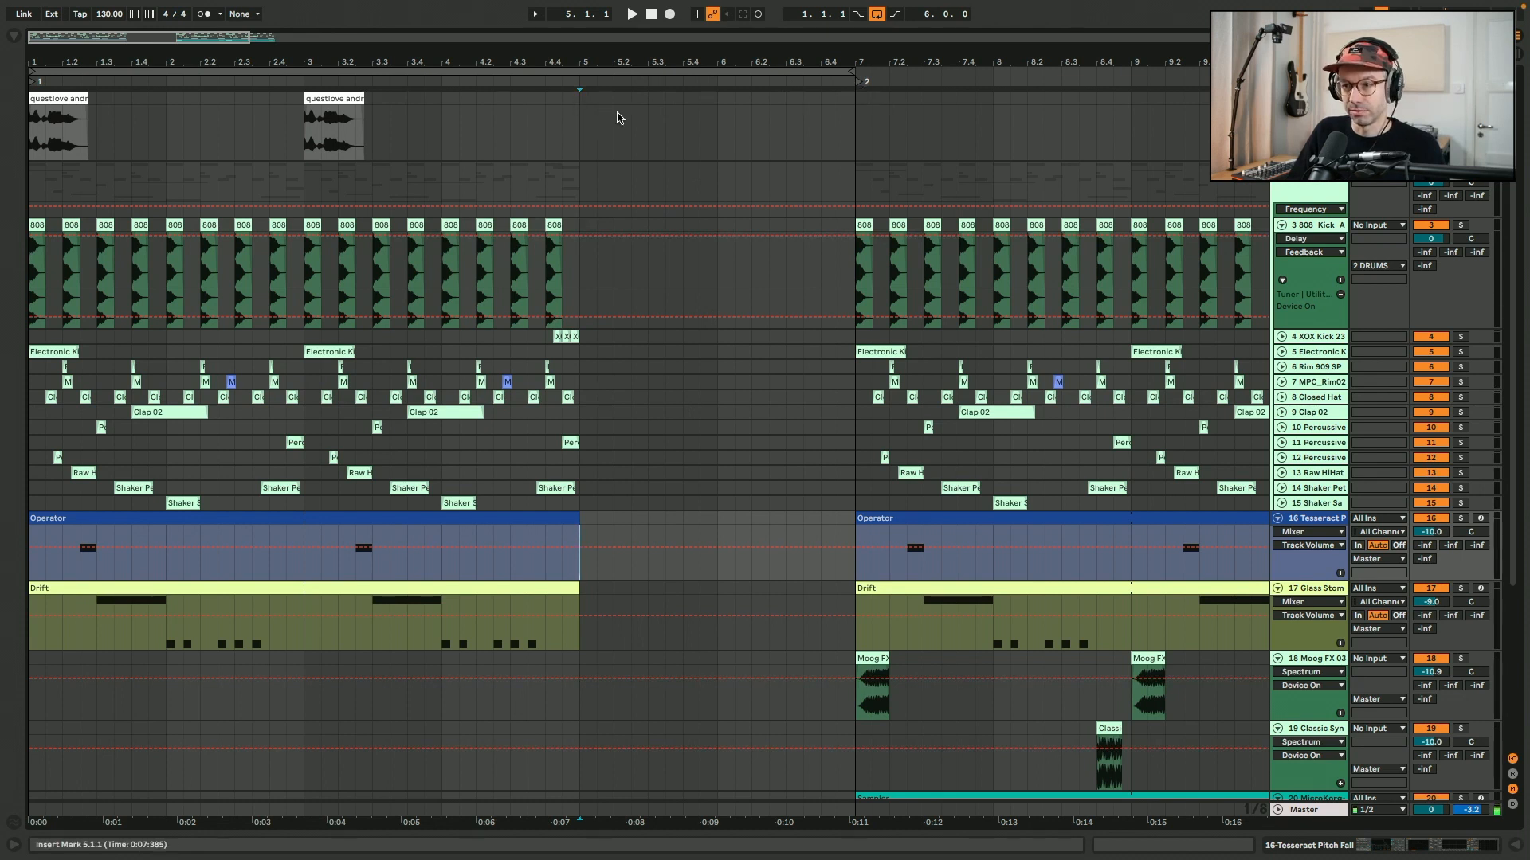
Loop the empty two-bar gap from 5.1.1 to 7.1.1, and remove the inserted time from the arrangement.
{"action": "left_click_drag", "start_coordinate": [580, 132], "coordinate": [855, 144]}
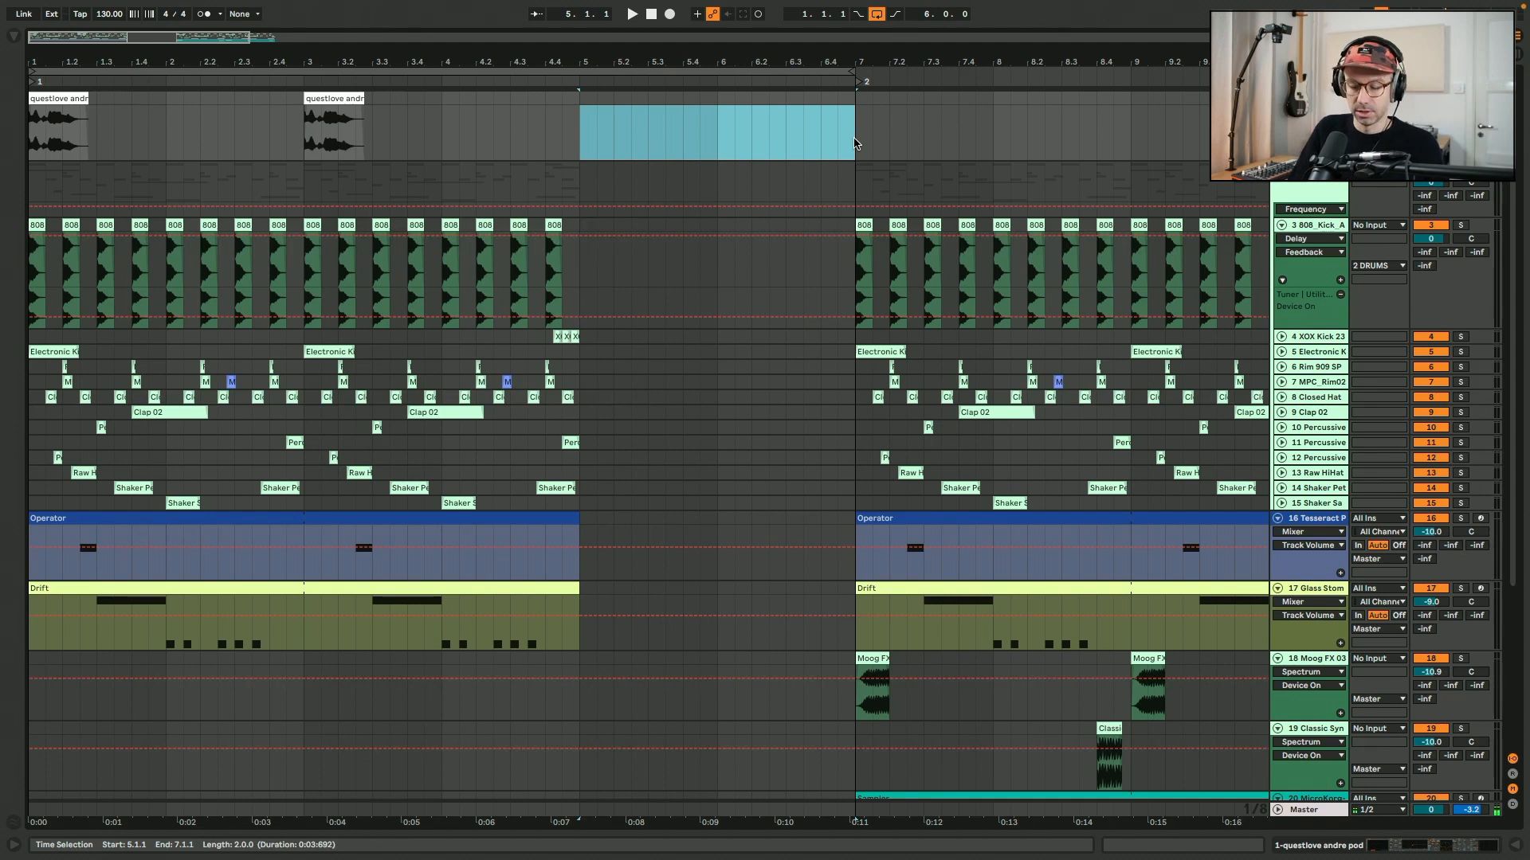
{"action": "key", "text": "ctrl+l"}
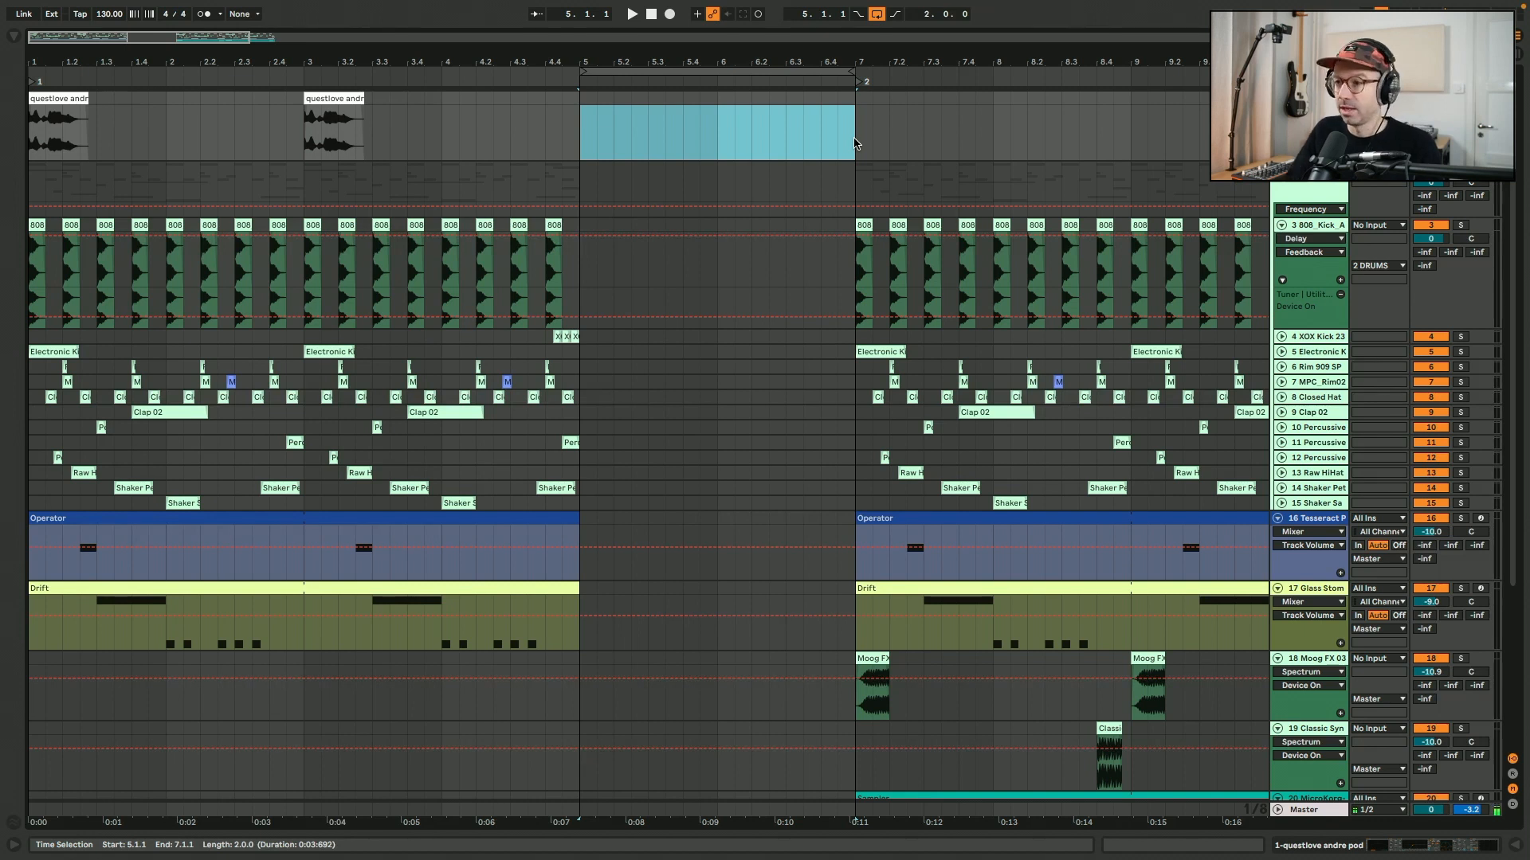
{"action": "left_click_drag", "start_coordinate": [854, 144], "coordinate": [726, 131]}
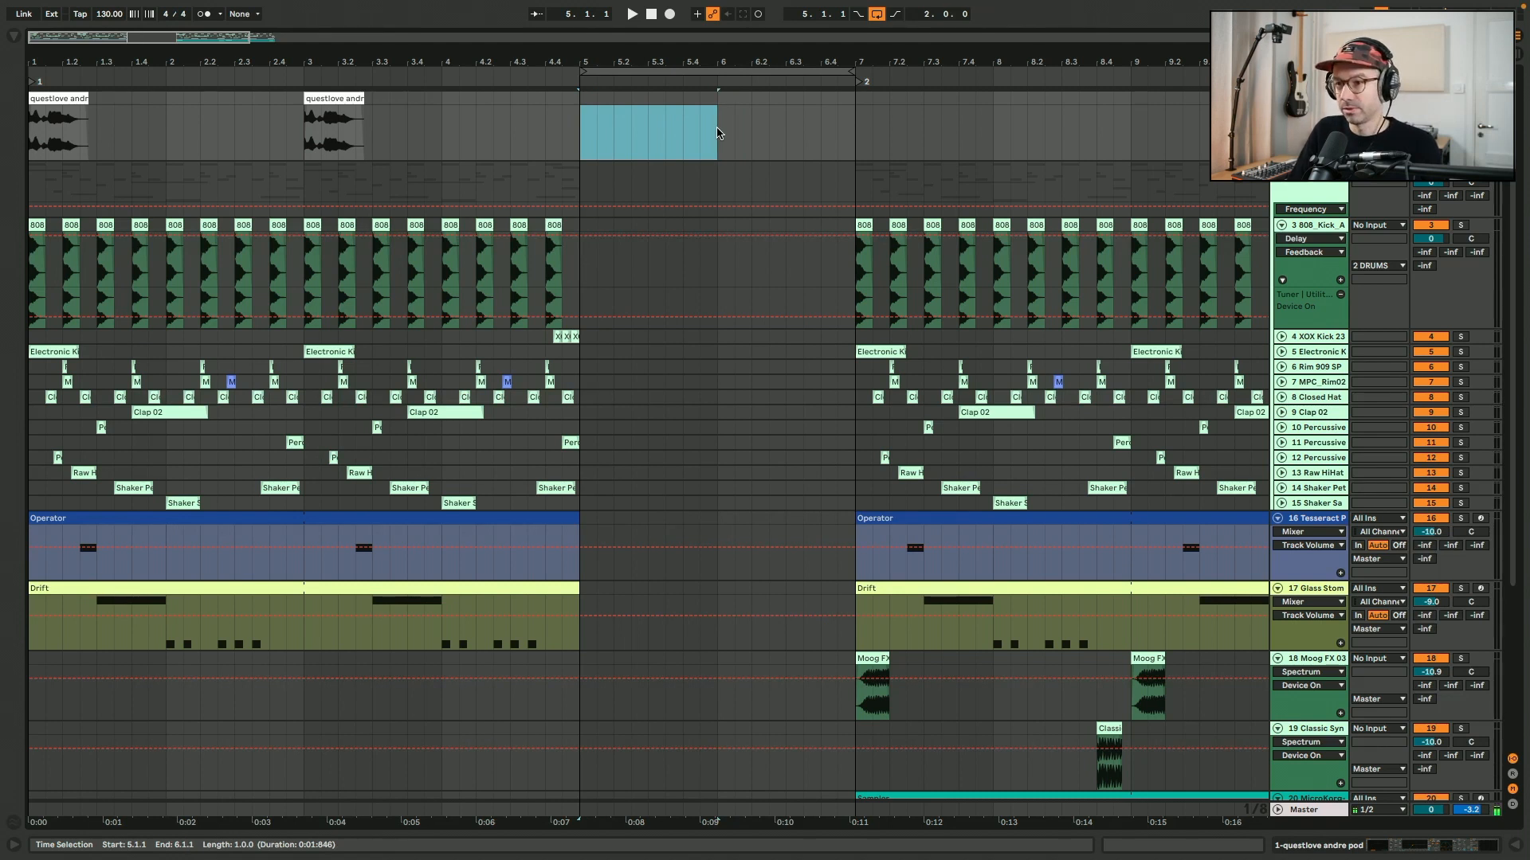
{"action": "key", "text": "ctrl+shift+Delete"}
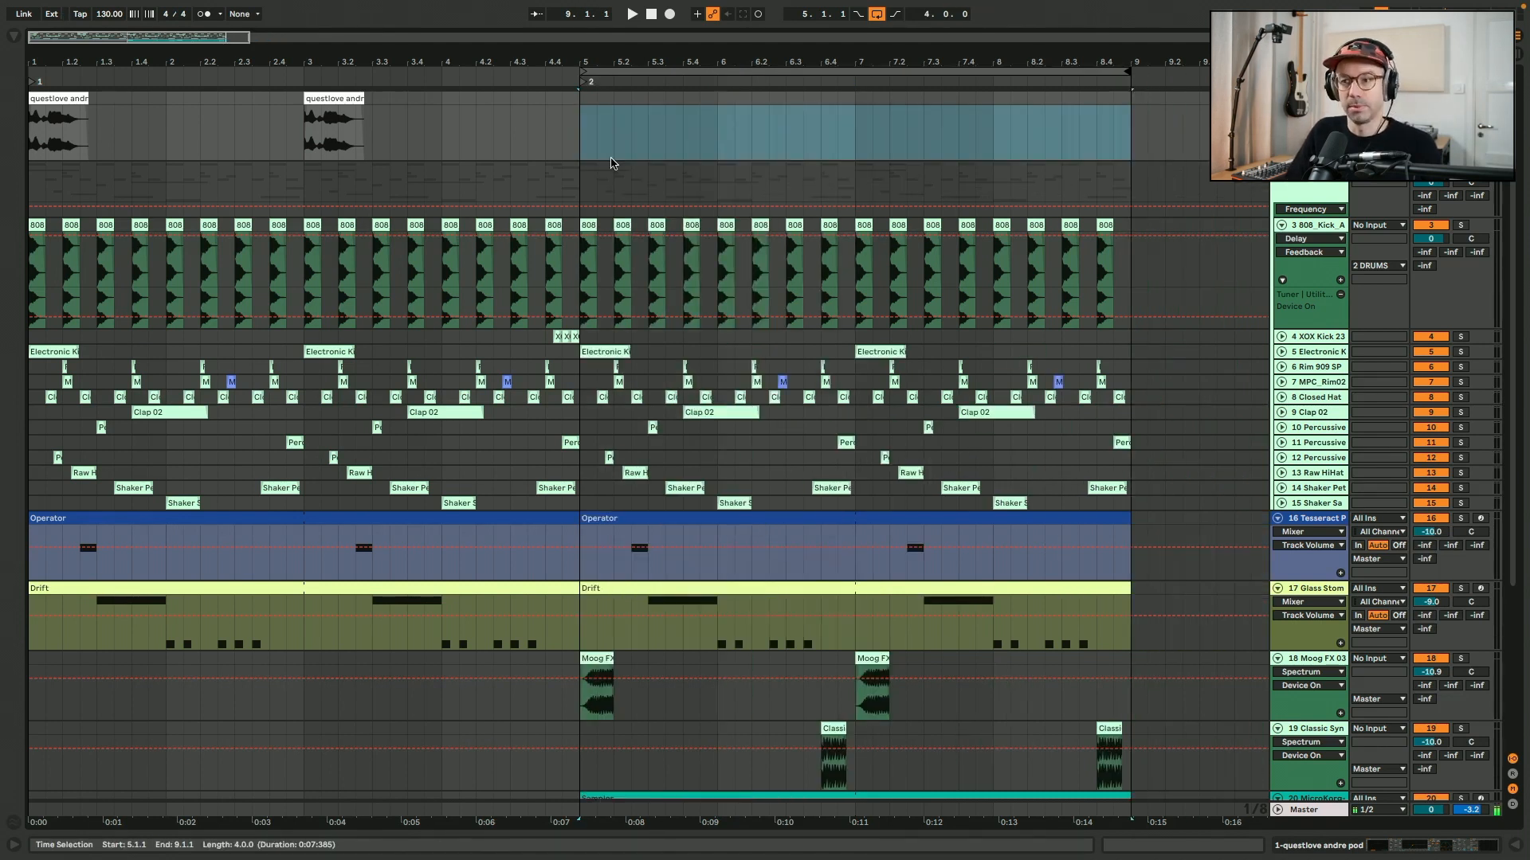
Examine the clips of the second section from bar 5 across the tracks, from the 808 kick down to the Drum rack.
{"action": "scroll", "coordinate": [600, 169], "scroll_direction": "down", "scroll_amount": 5}
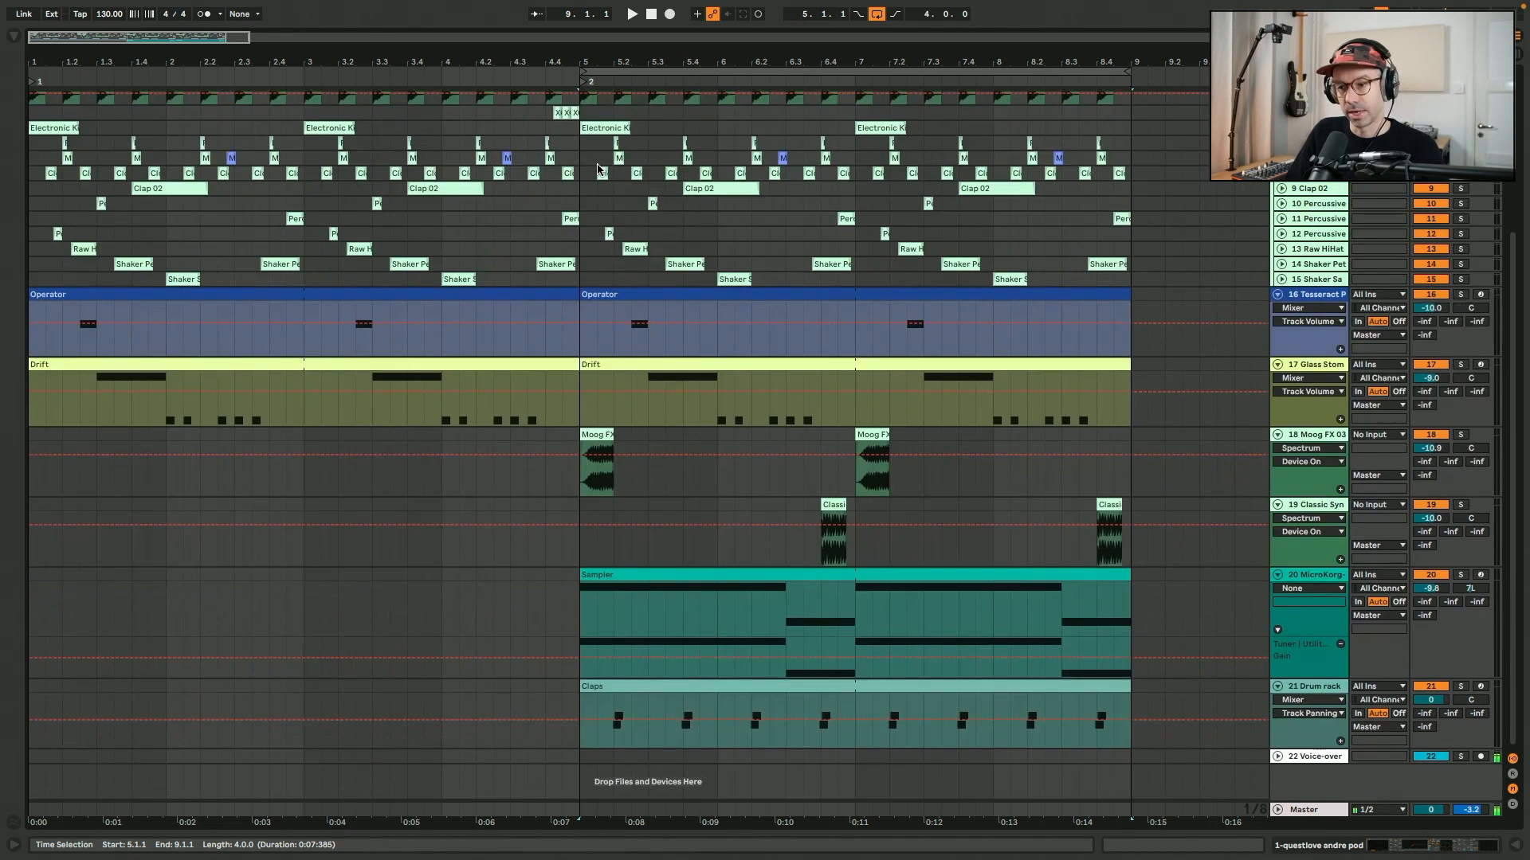
{"action": "left_click", "coordinate": [583, 560]}
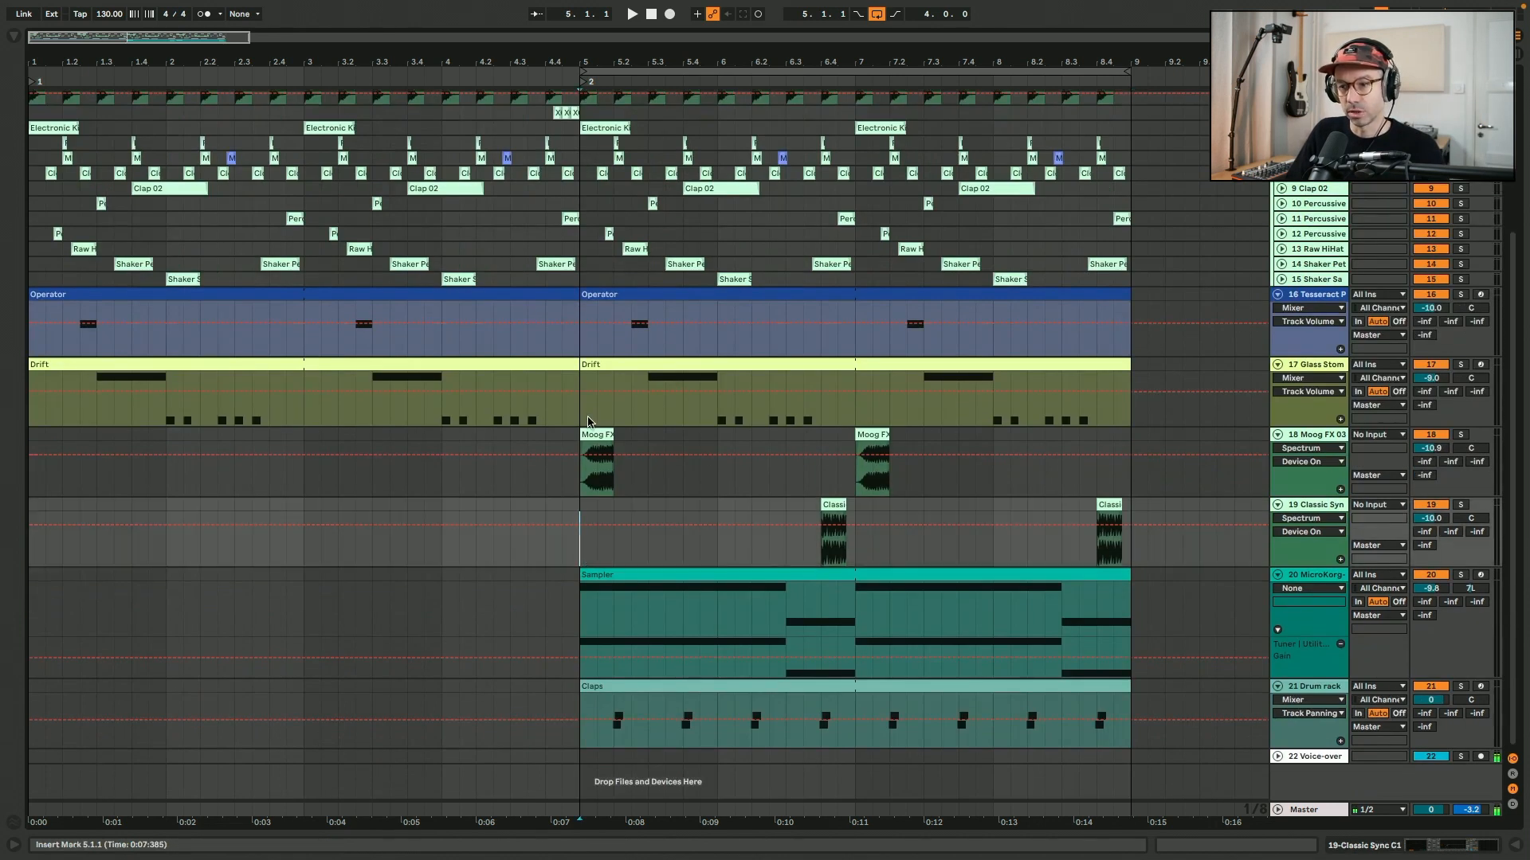
{"action": "left_click", "coordinate": [616, 364]}
{"action": "mouse_move", "coordinate": [616, 364]}
{"action": "left_mouse_down"}
{"action": "mouse_move", "coordinate": [691, 366]}
{"action": "mouse_move", "coordinate": [602, 369]}
{"action": "left_mouse_up"}
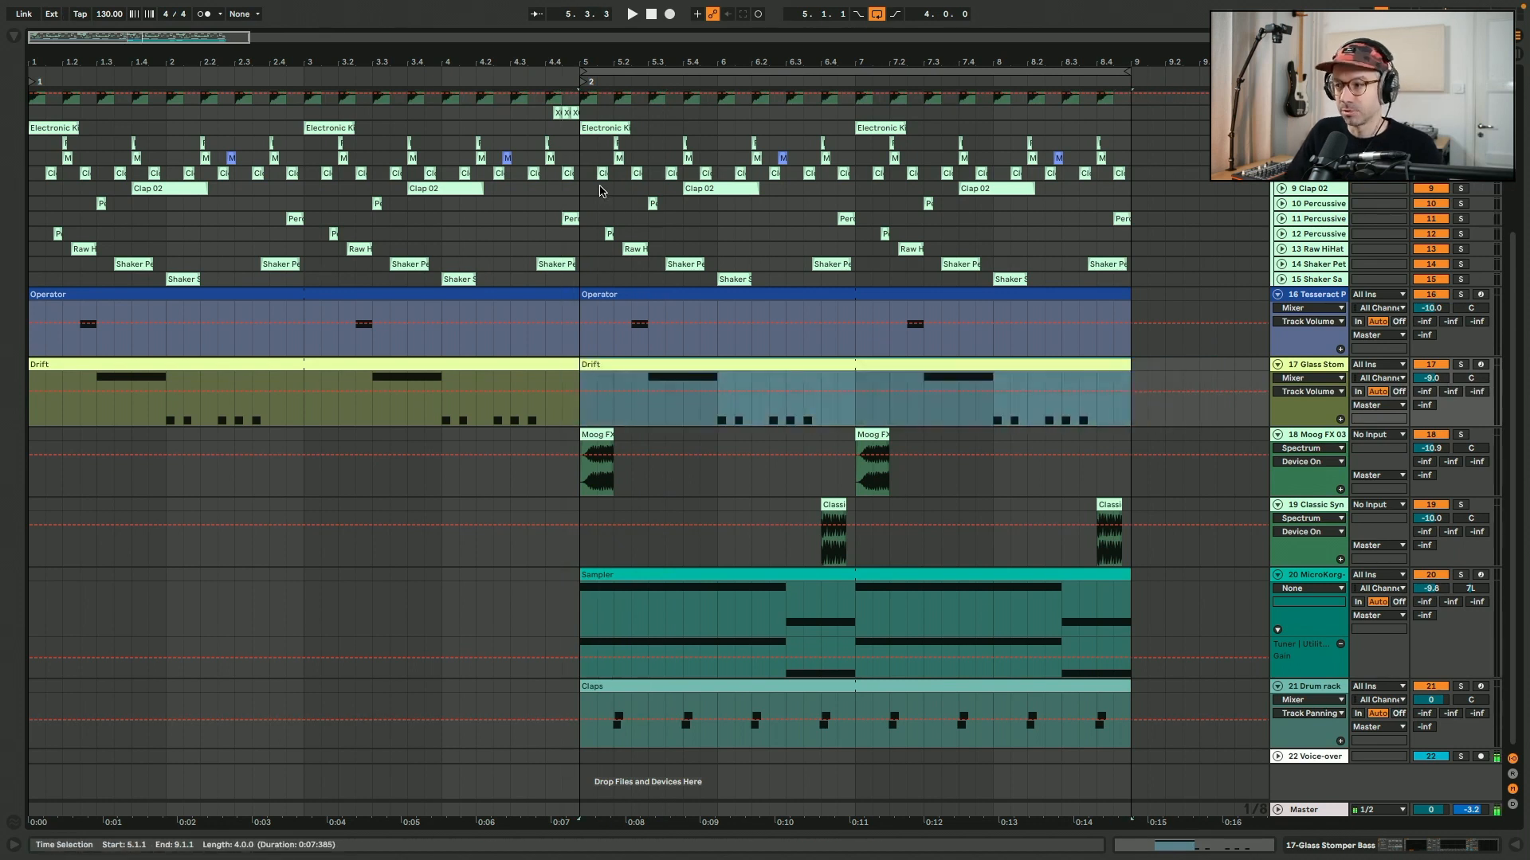
{"action": "scroll", "coordinate": [601, 191], "scroll_direction": "up", "scroll_amount": 3}
{"action": "scroll", "coordinate": [1304, 193], "scroll_direction": "down", "scroll_amount": 3}
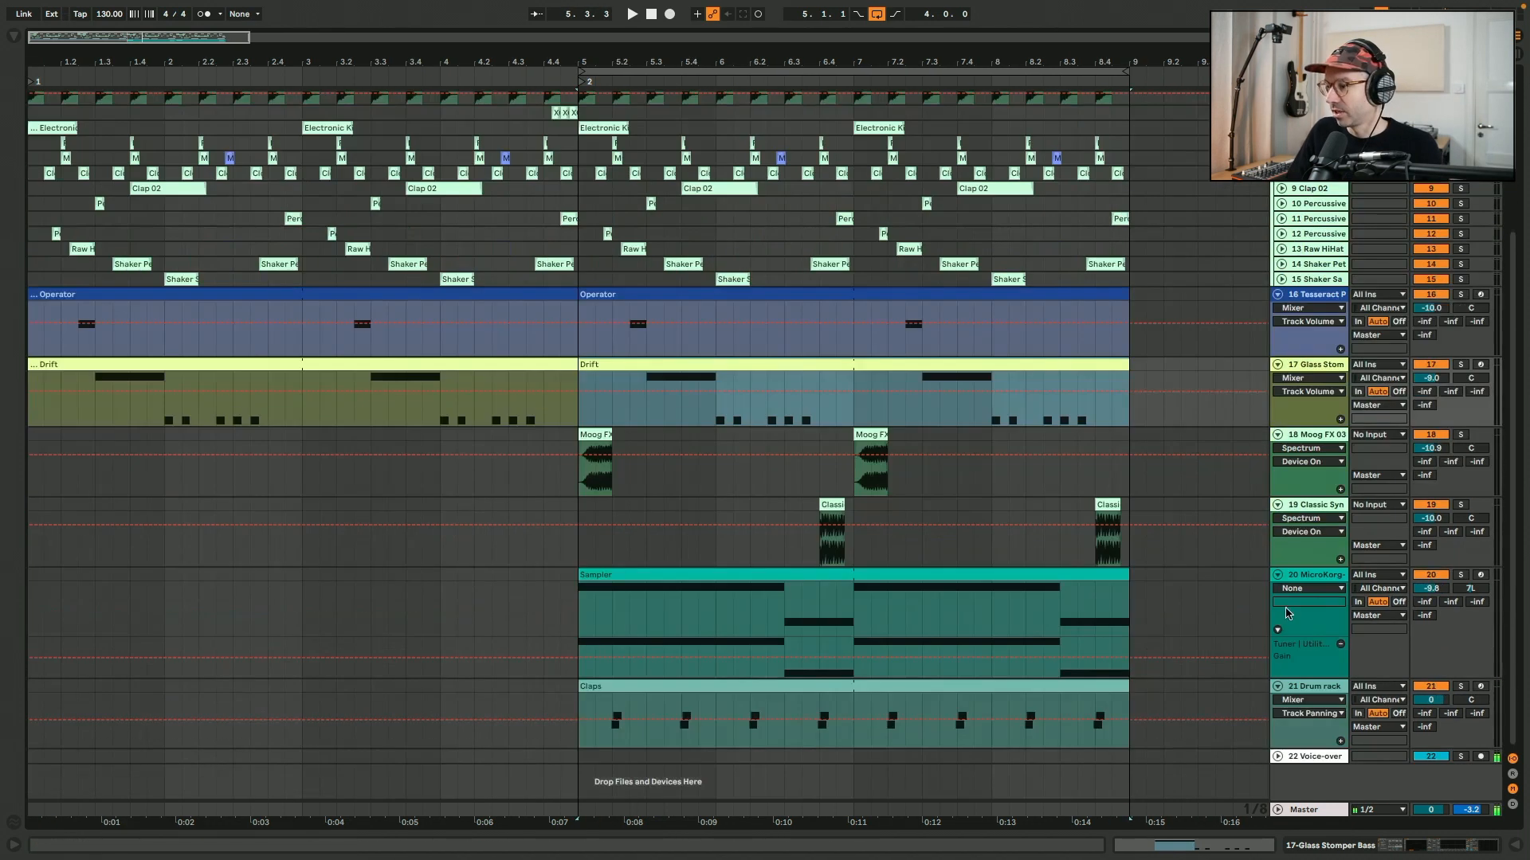
{"action": "left_click", "coordinate": [1312, 694]}
{"action": "scroll", "coordinate": [581, 276], "scroll_direction": "up", "scroll_amount": 5}
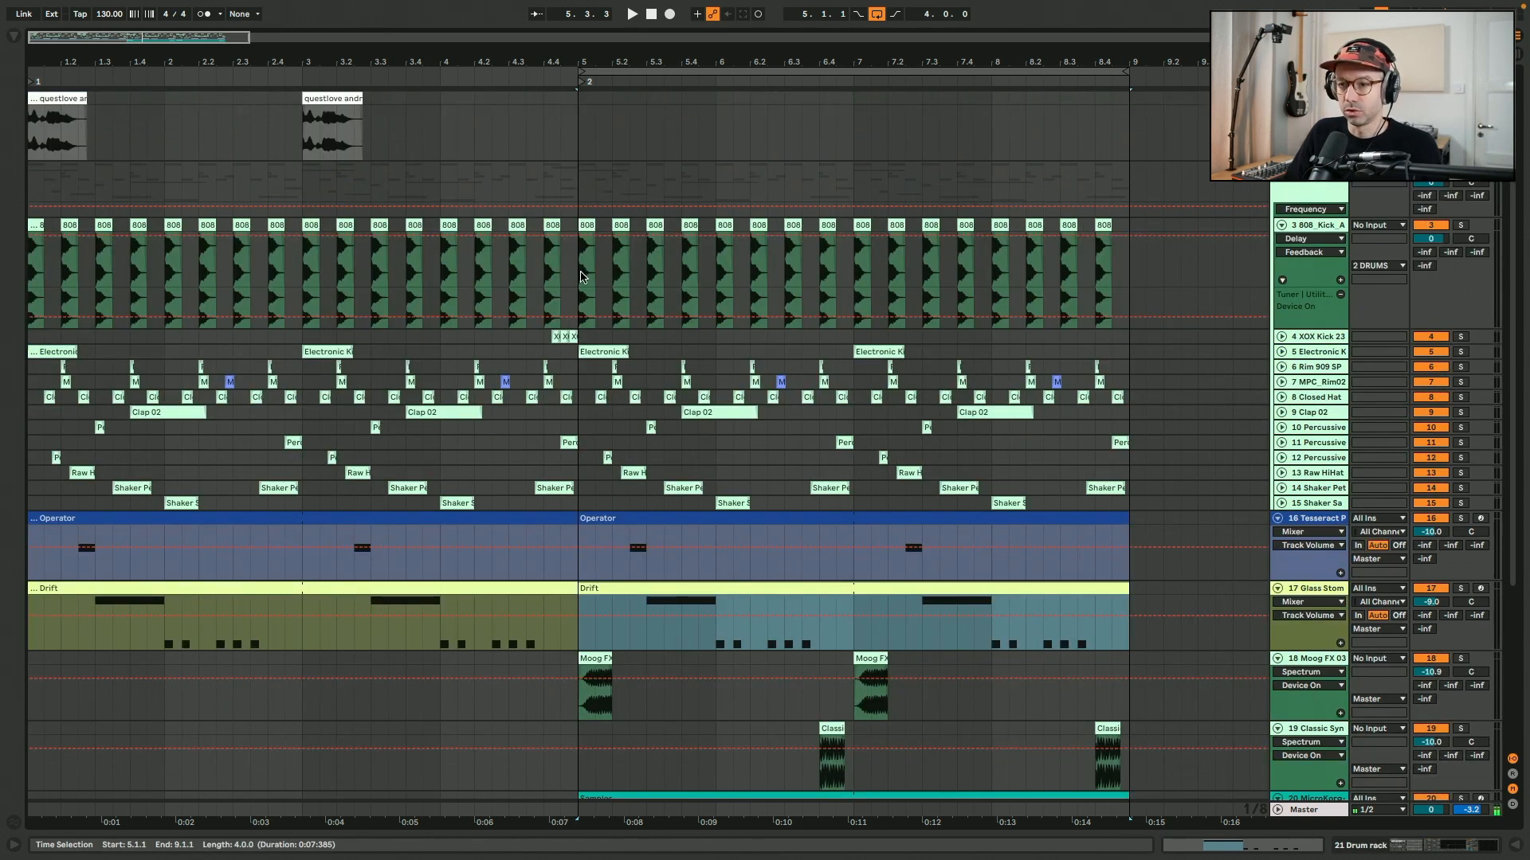
{"action": "left_click", "coordinate": [581, 275]}
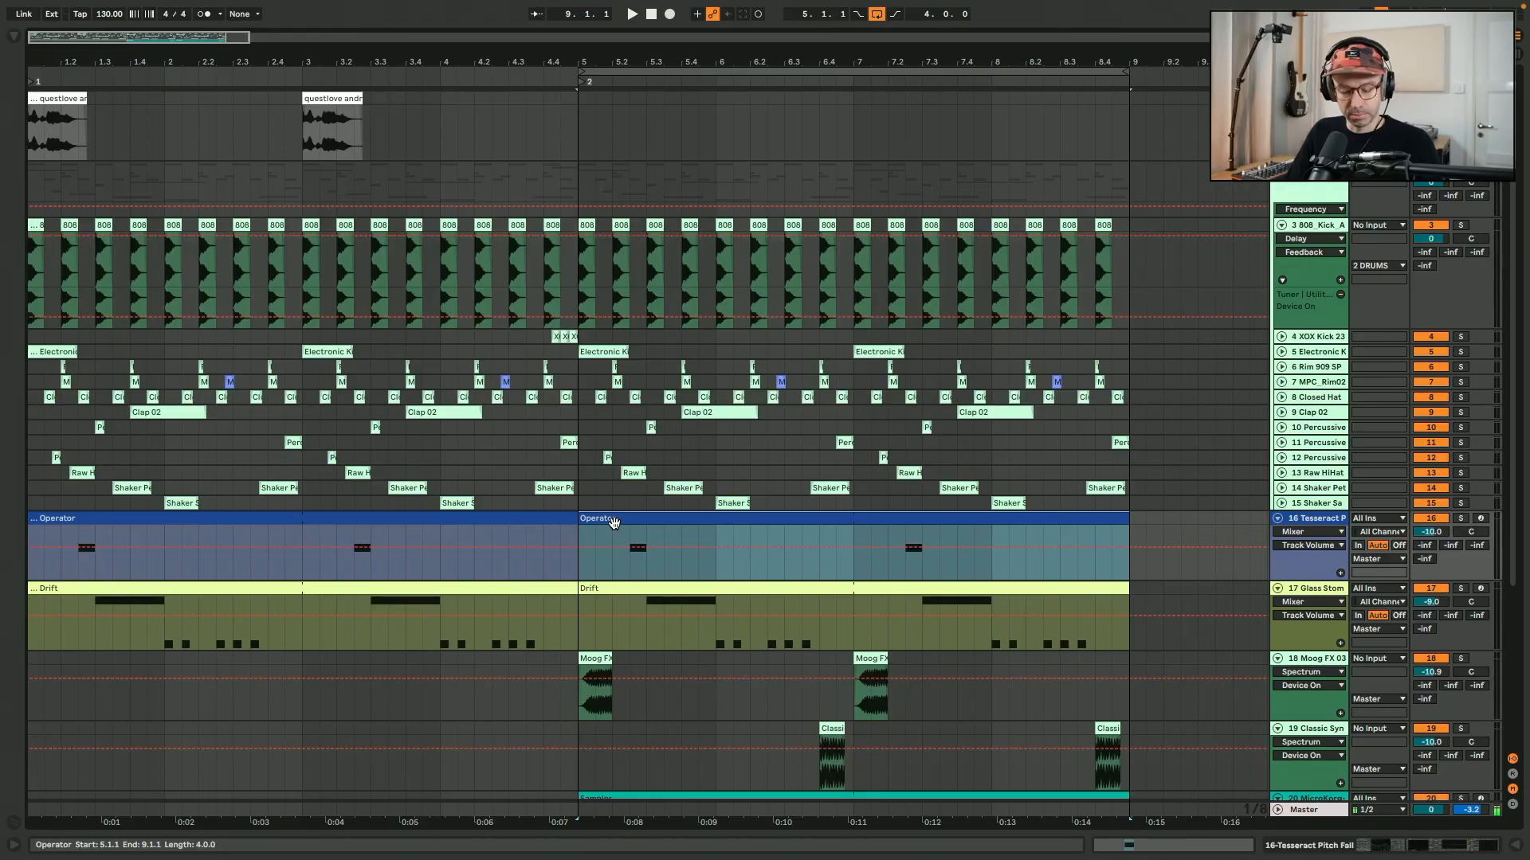
Duplicate the Operator clip at bar 5 several times along its track, and undo the duplicates.
{"action": "key", "text": "ctrl+d"}
{"action": "key", "text": "ctrl+d"}
{"action": "key", "text": "ctrl+d"}
{"action": "key", "text": "ctrl+d"}
{"action": "key", "text": "ctrl+d"}
{"action": "key", "text": "ctrl+d"}
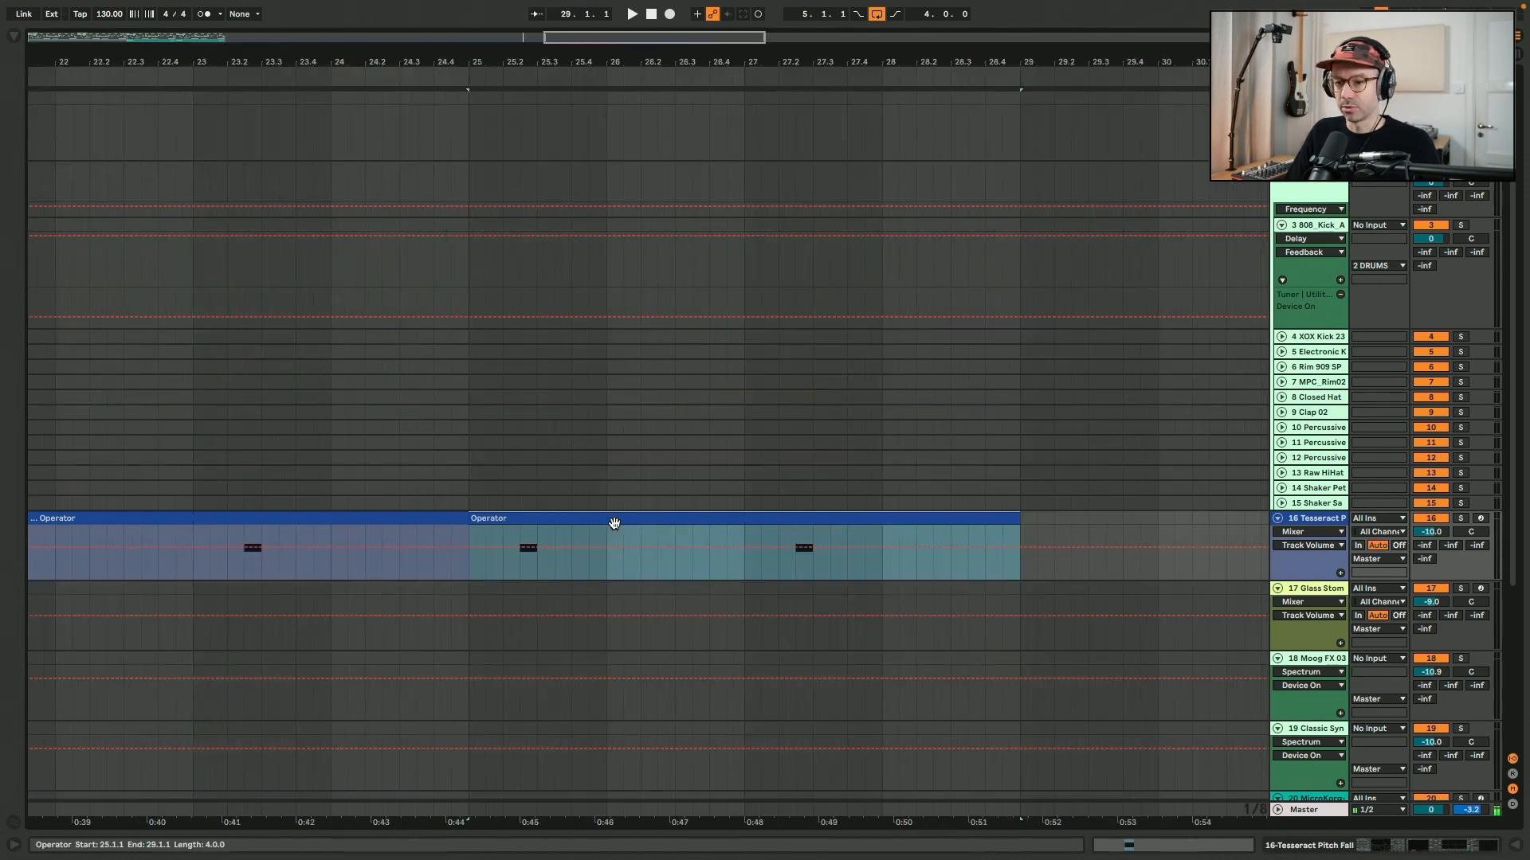
{"action": "key", "text": "w"}
{"action": "key", "text": "ctrl+z"}
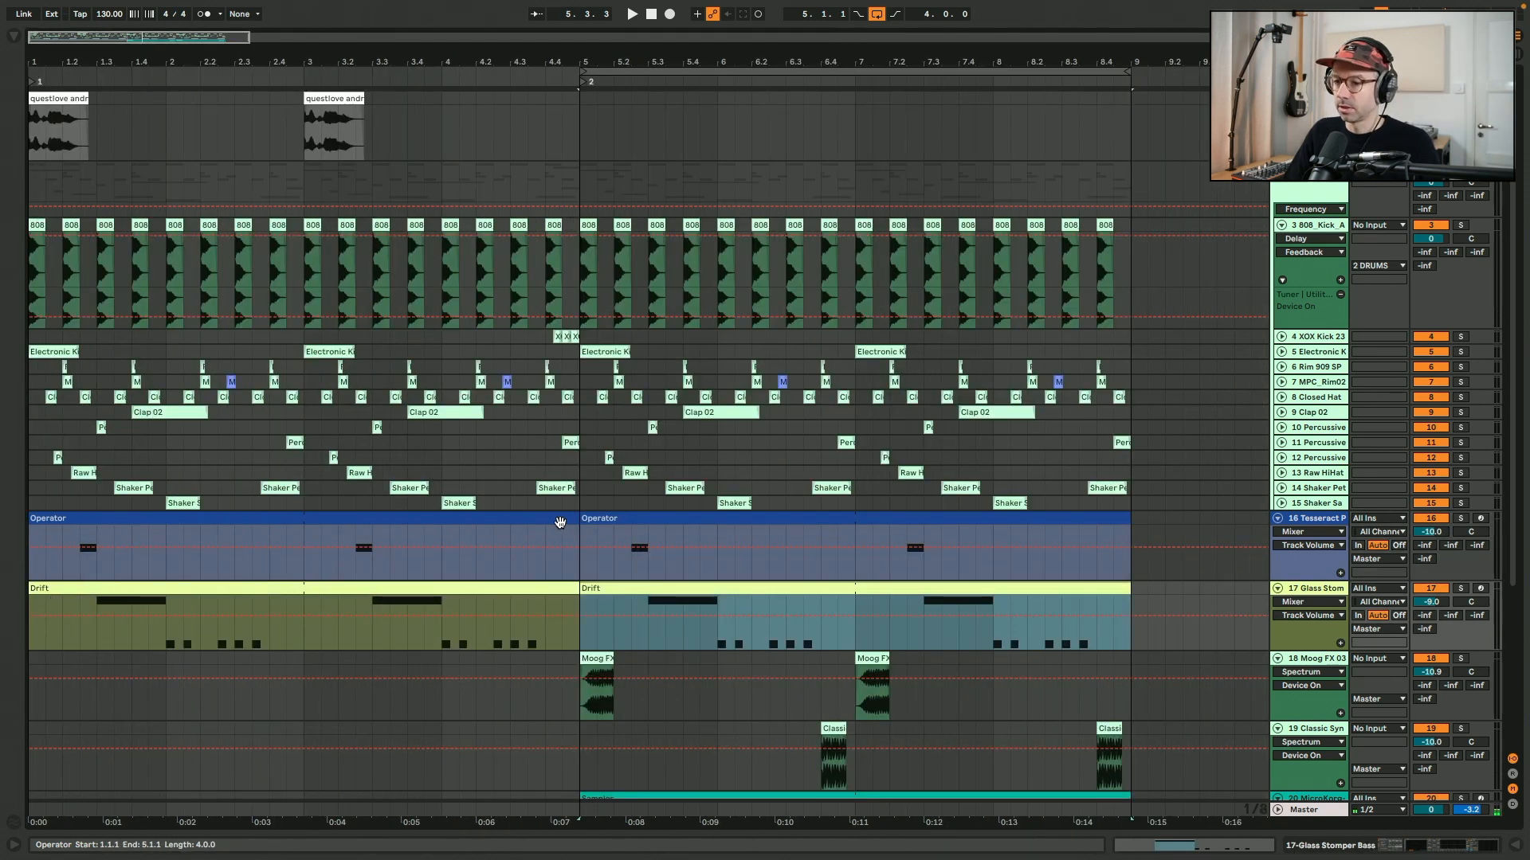
Select the full range from 5.1.1 to 9.1.1 across all tracks and duplicate that section directly after itself at 9.1.1.
{"action": "left_click", "coordinate": [580, 536]}
{"action": "left_click", "coordinate": [598, 519]}
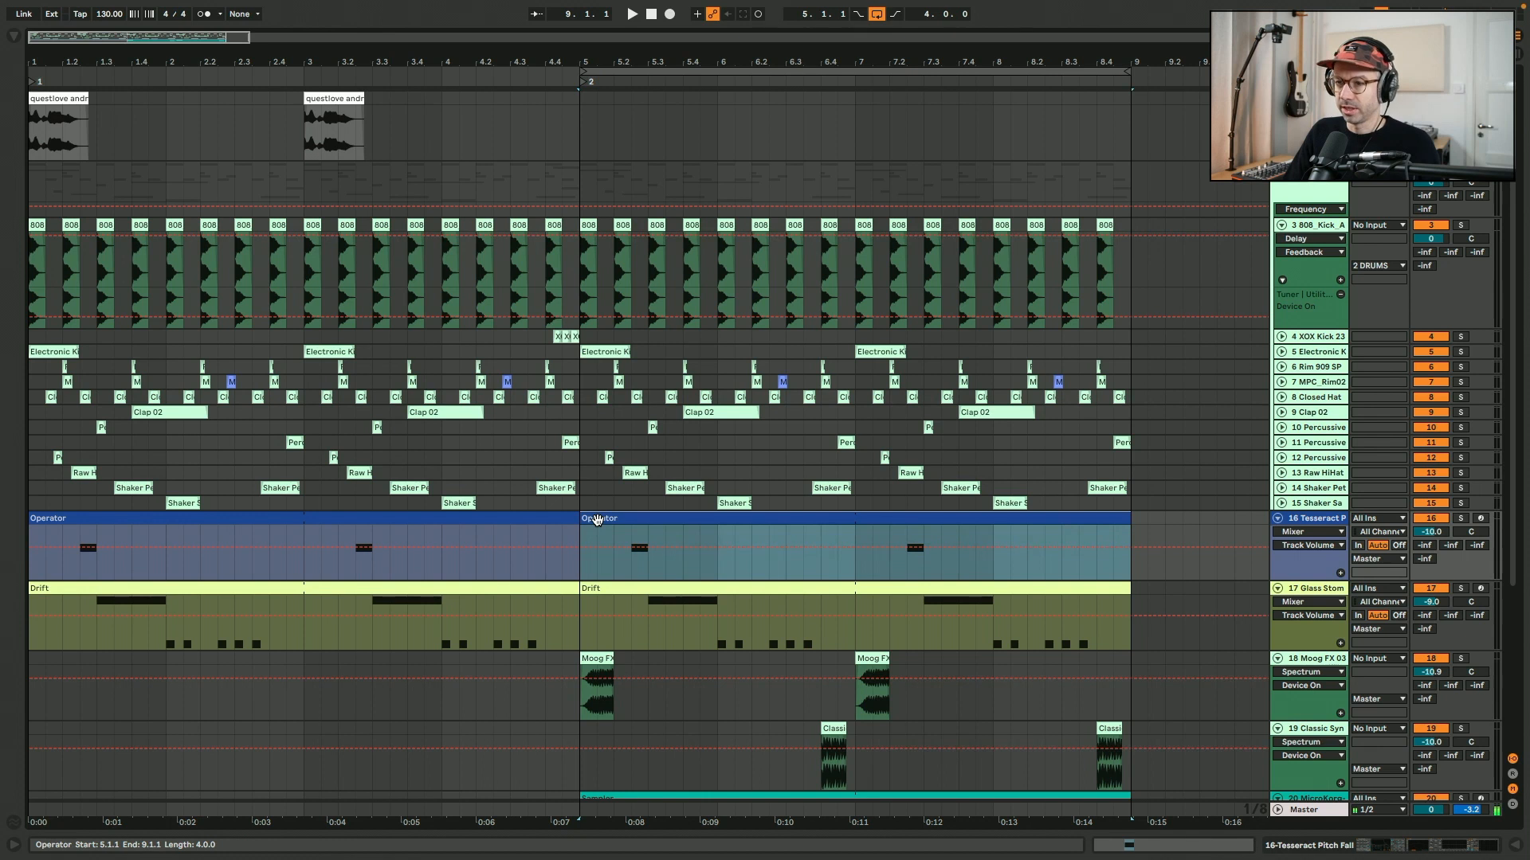
{"action": "scroll", "coordinate": [771, 430], "scroll_direction": "down", "scroll_amount": 5}
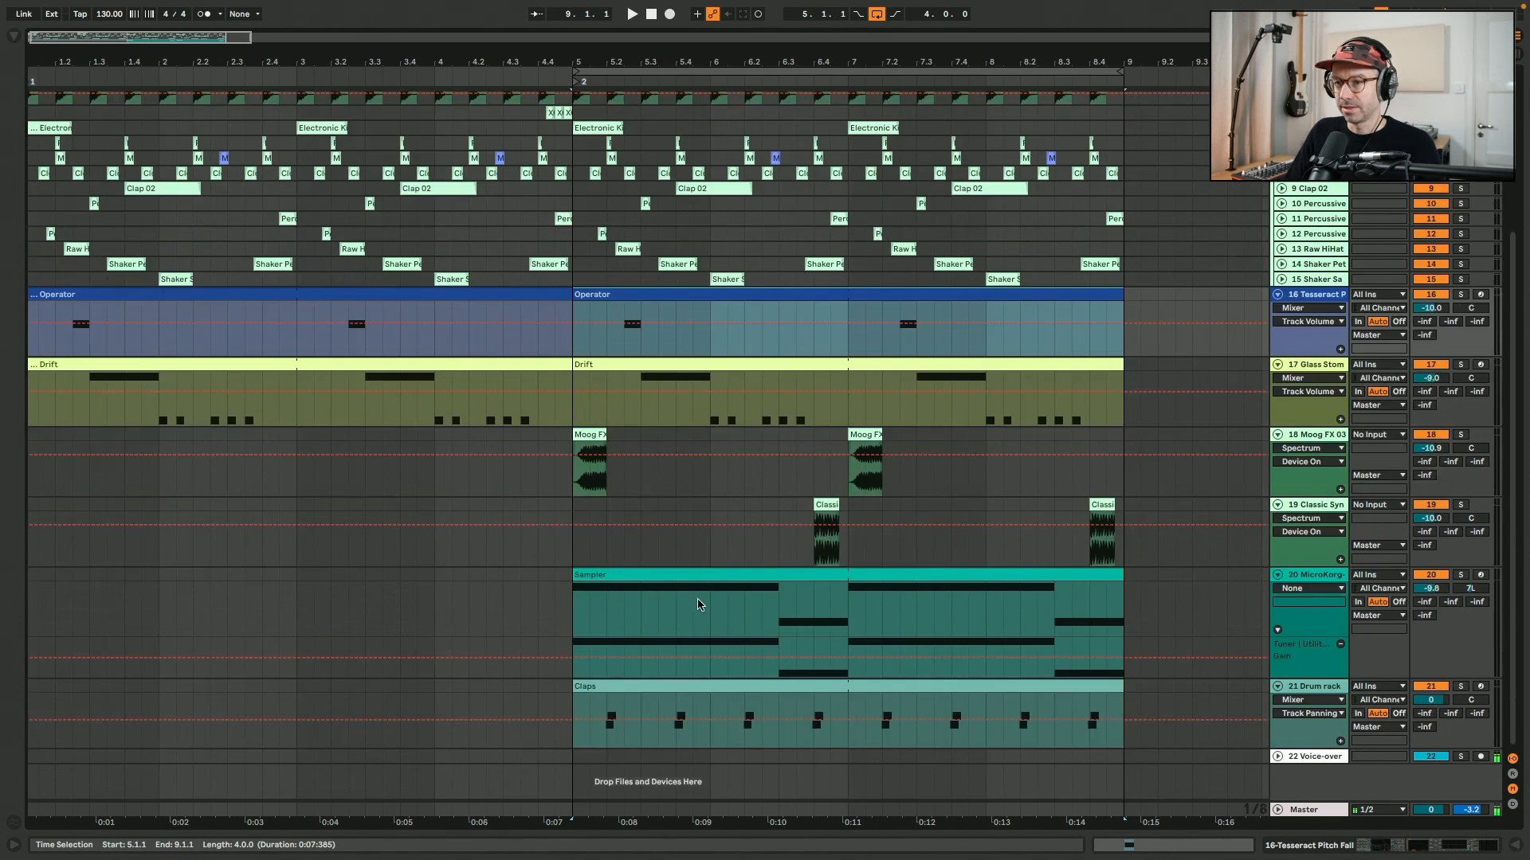
{"action": "scroll", "coordinate": [797, 510], "scroll_direction": "right", "scroll_amount": 5}
{"action": "scroll", "coordinate": [577, 321], "scroll_direction": "up", "scroll_amount": 2}
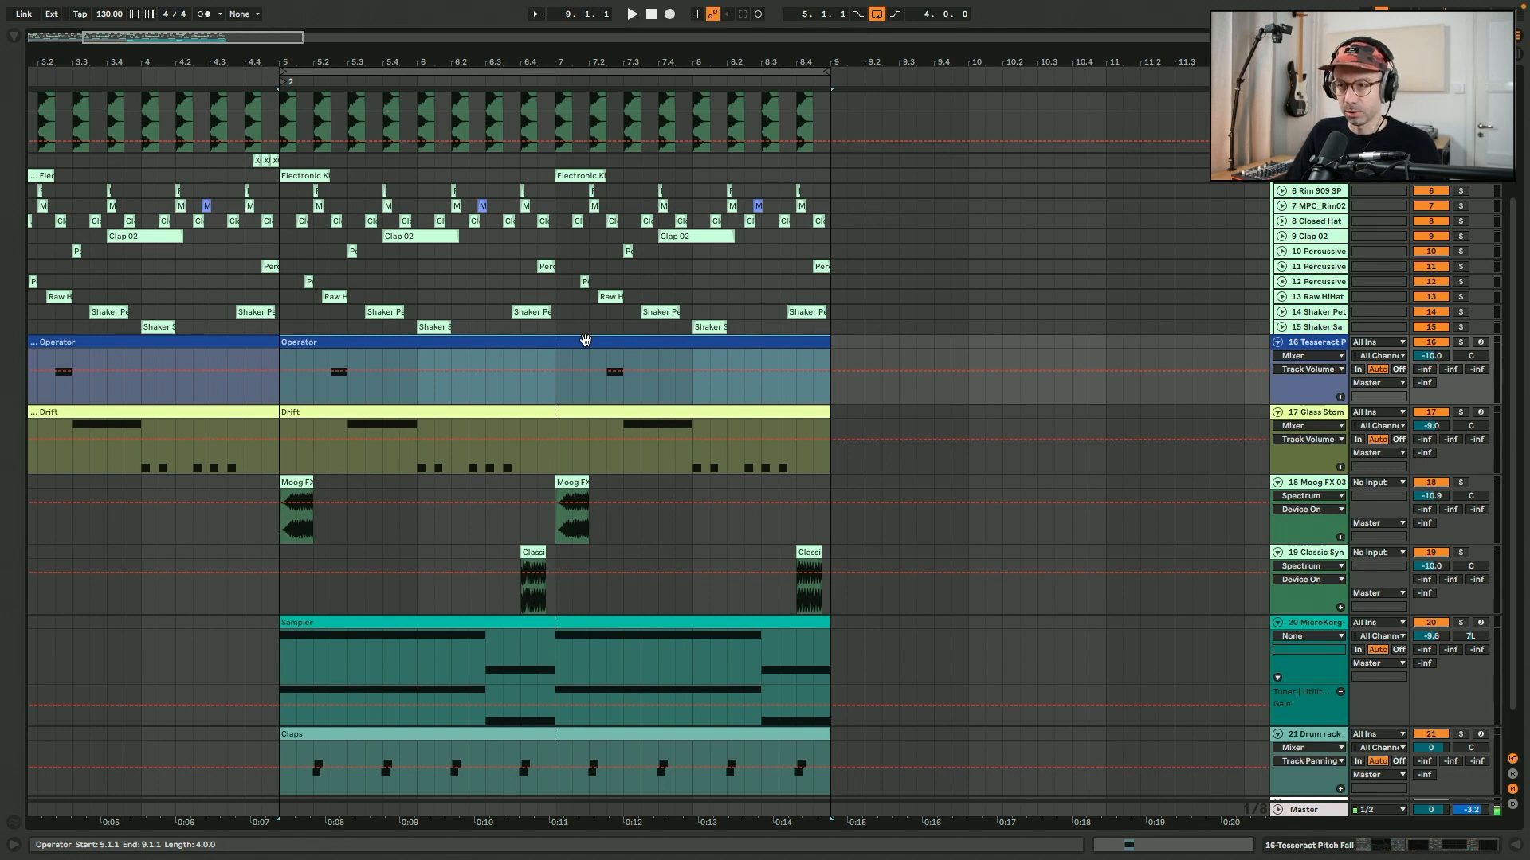
{"action": "scroll", "coordinate": [585, 340], "scroll_direction": "left", "scroll_amount": 5}
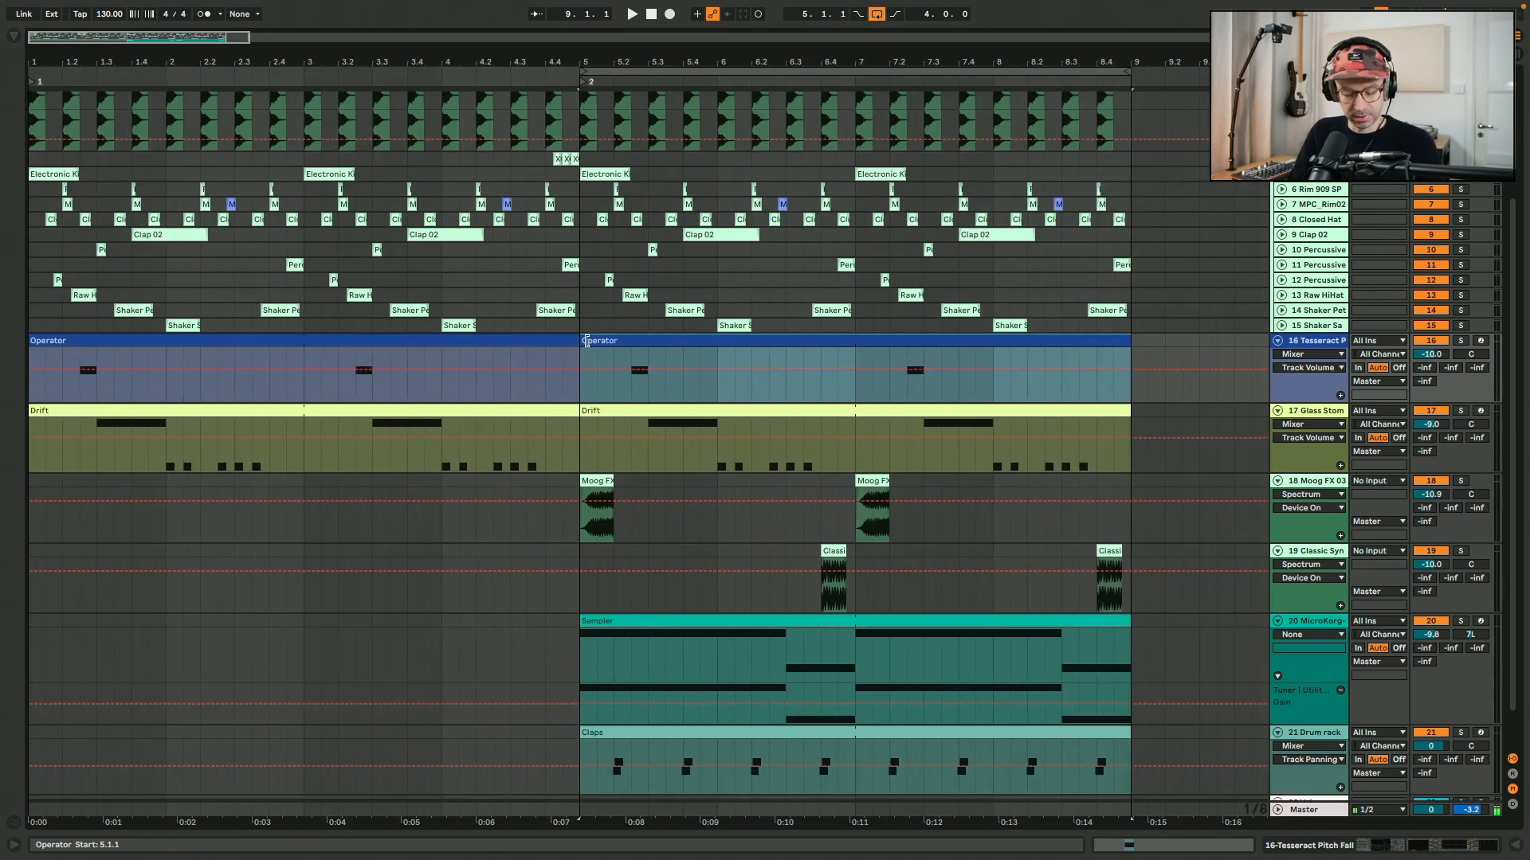
{"action": "key", "text": "super+l"}
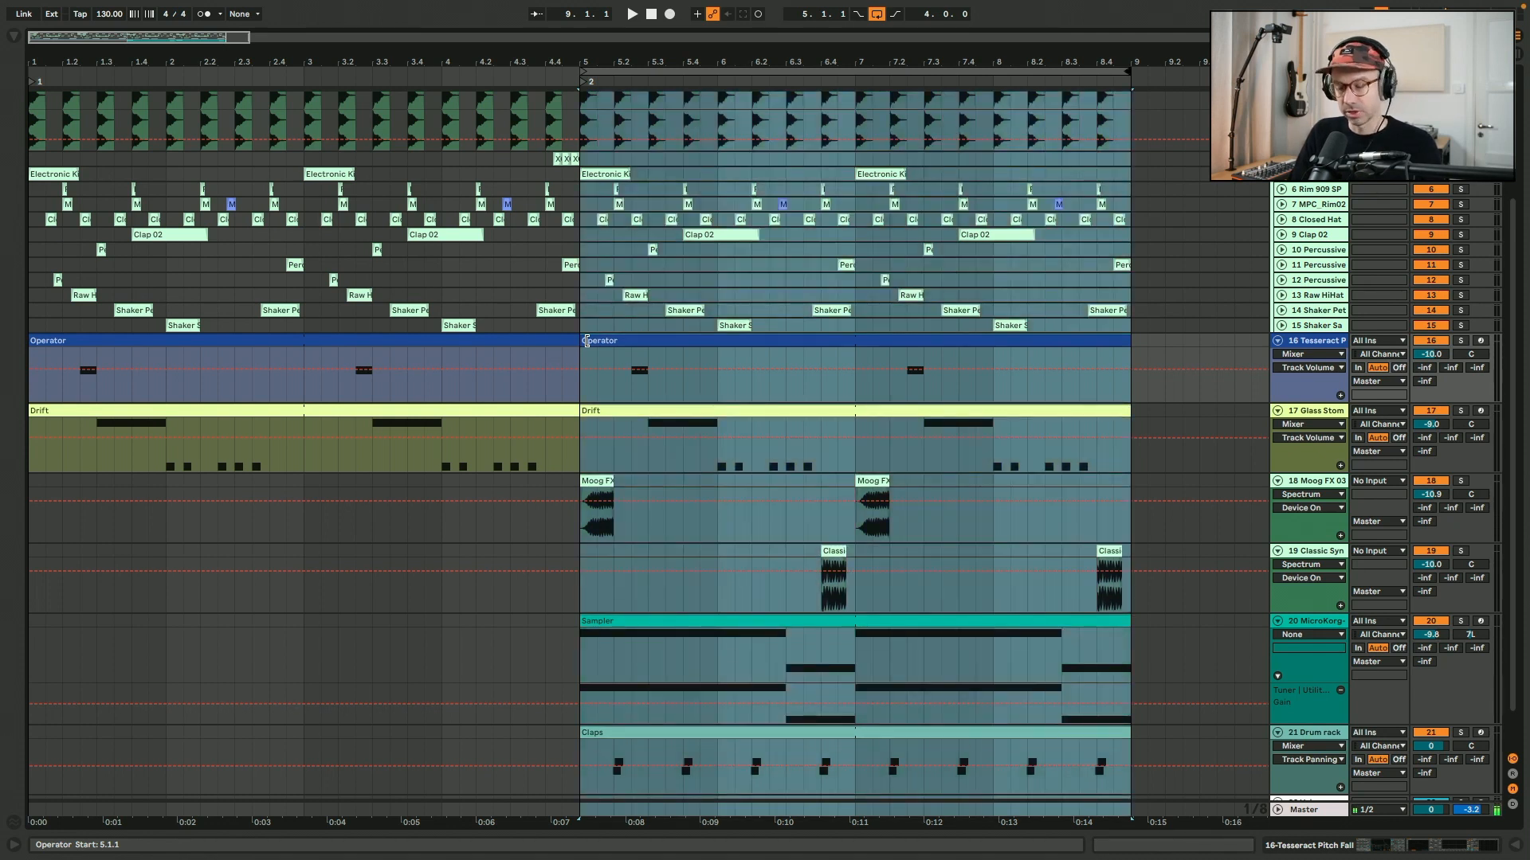
{"action": "scroll", "coordinate": [586, 342], "scroll_direction": "up", "scroll_amount": 5}
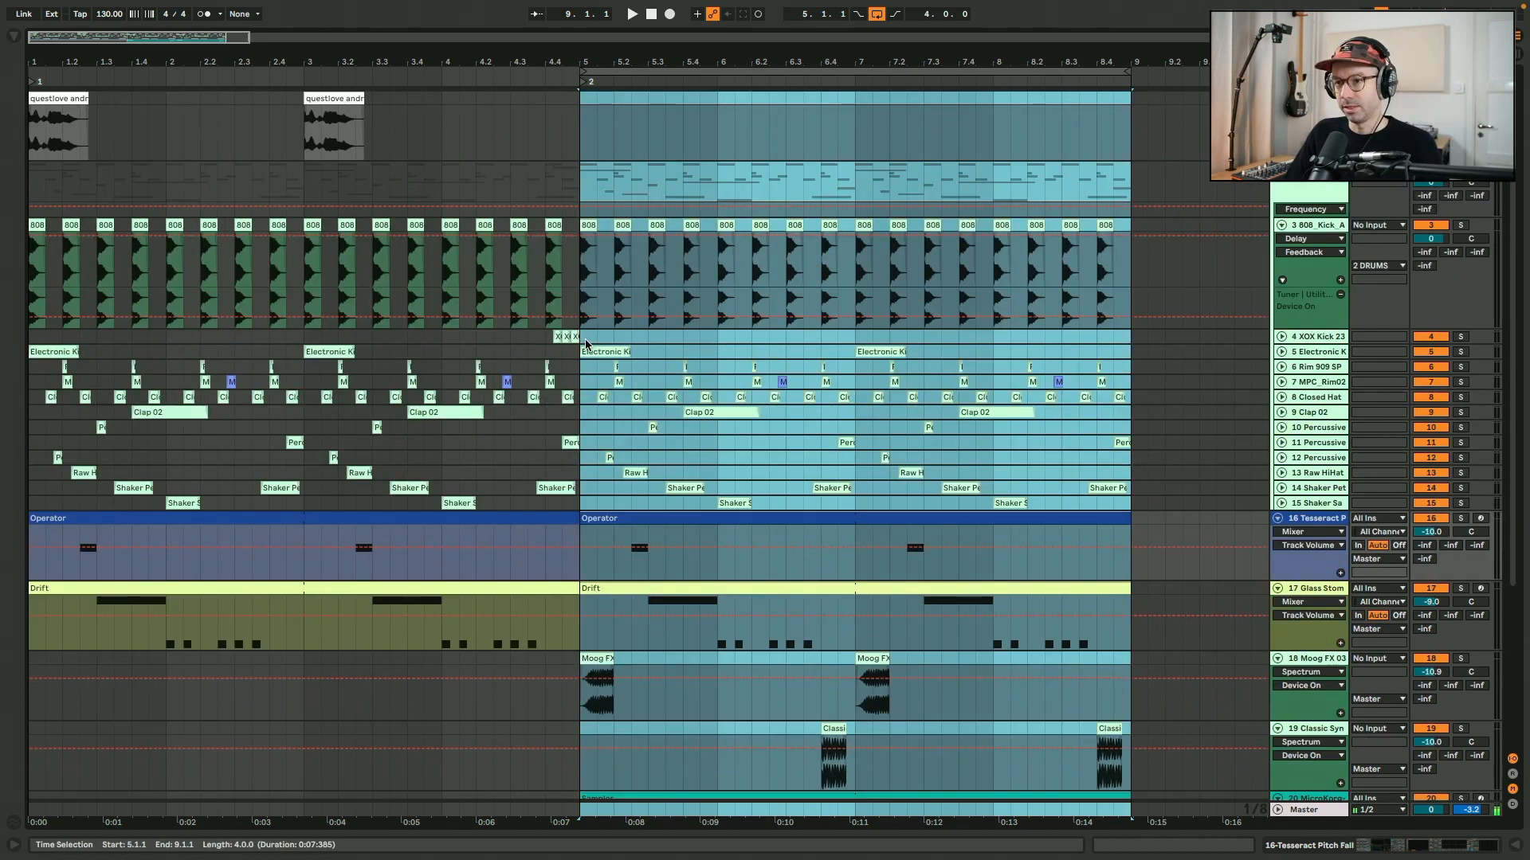
{"action": "key", "text": "super+d"}
{"action": "scroll", "coordinate": [586, 342], "scroll_direction": "down", "scroll_amount": 6}
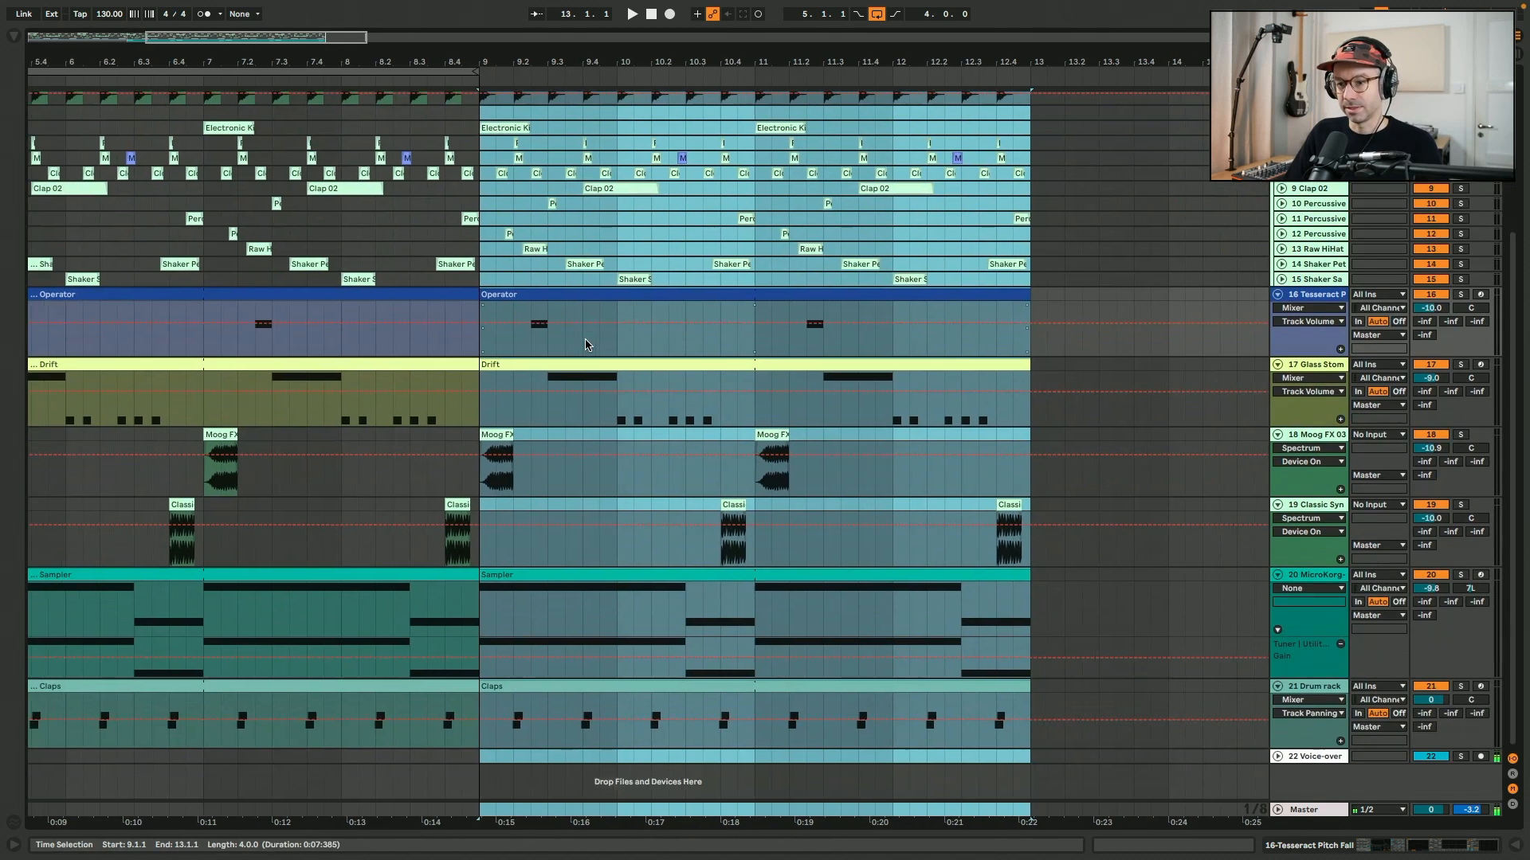
{"action": "scroll", "coordinate": [623, 273], "scroll_direction": "up", "scroll_amount": 6}
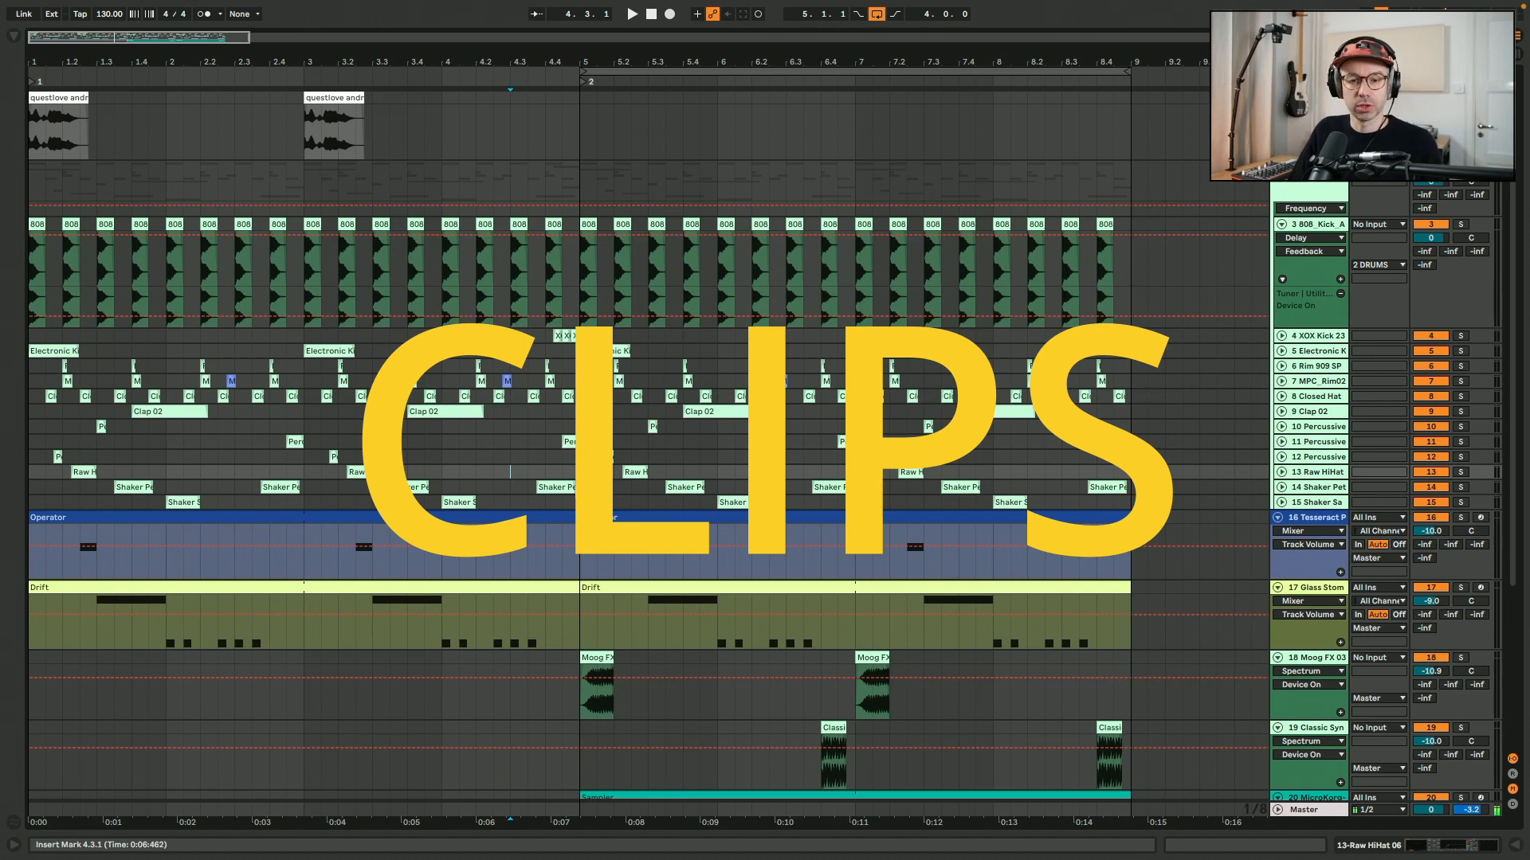
Split the first Operator clip on the Tesseract track at 3.1.1 and select its second half.
{"action": "left_click", "coordinate": [565, 521]}
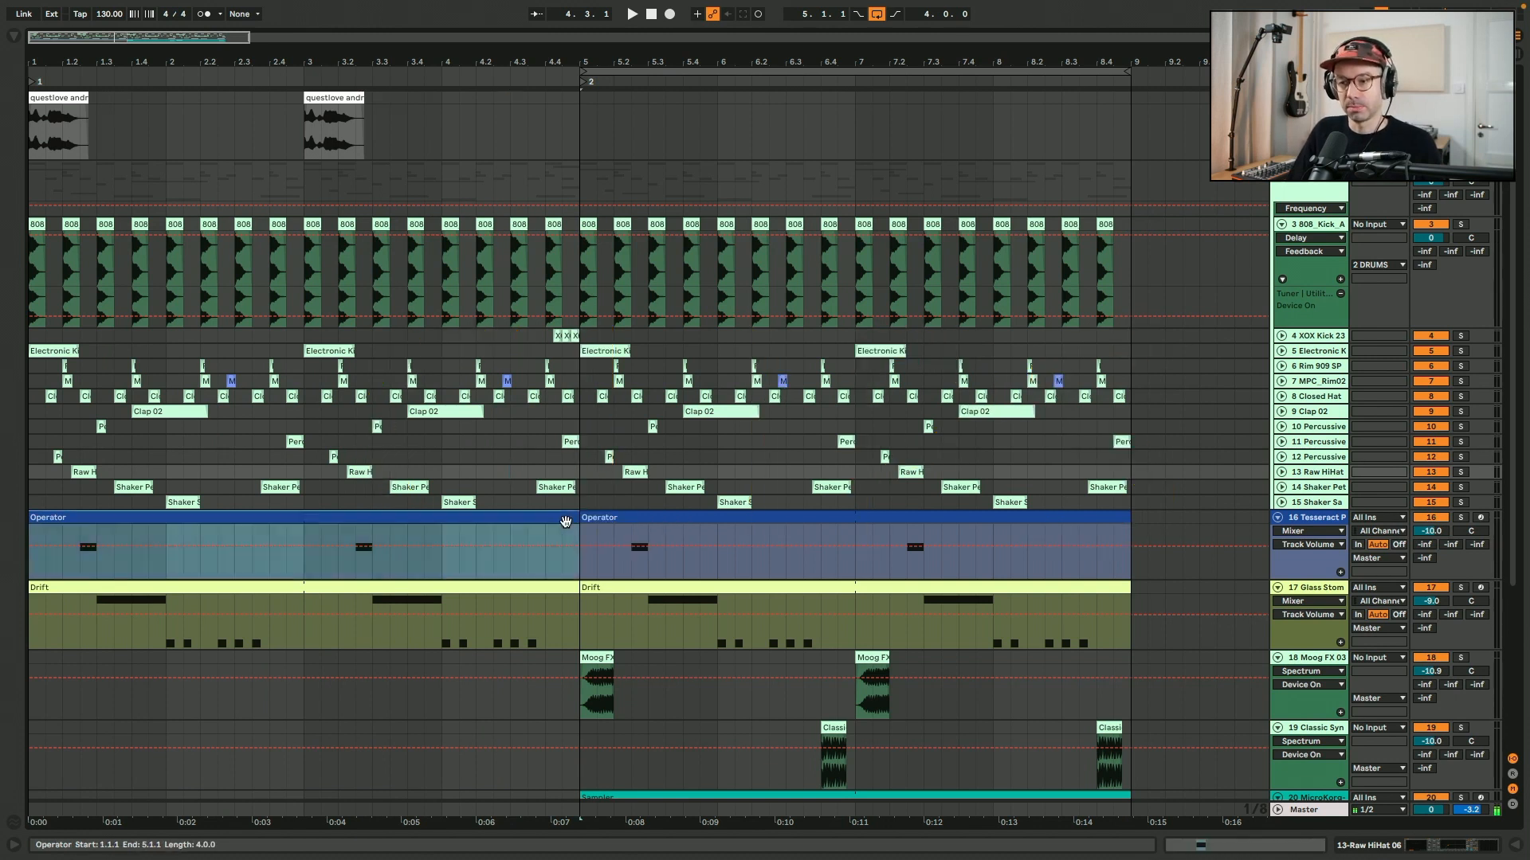
{"action": "left_click", "coordinate": [304, 572]}
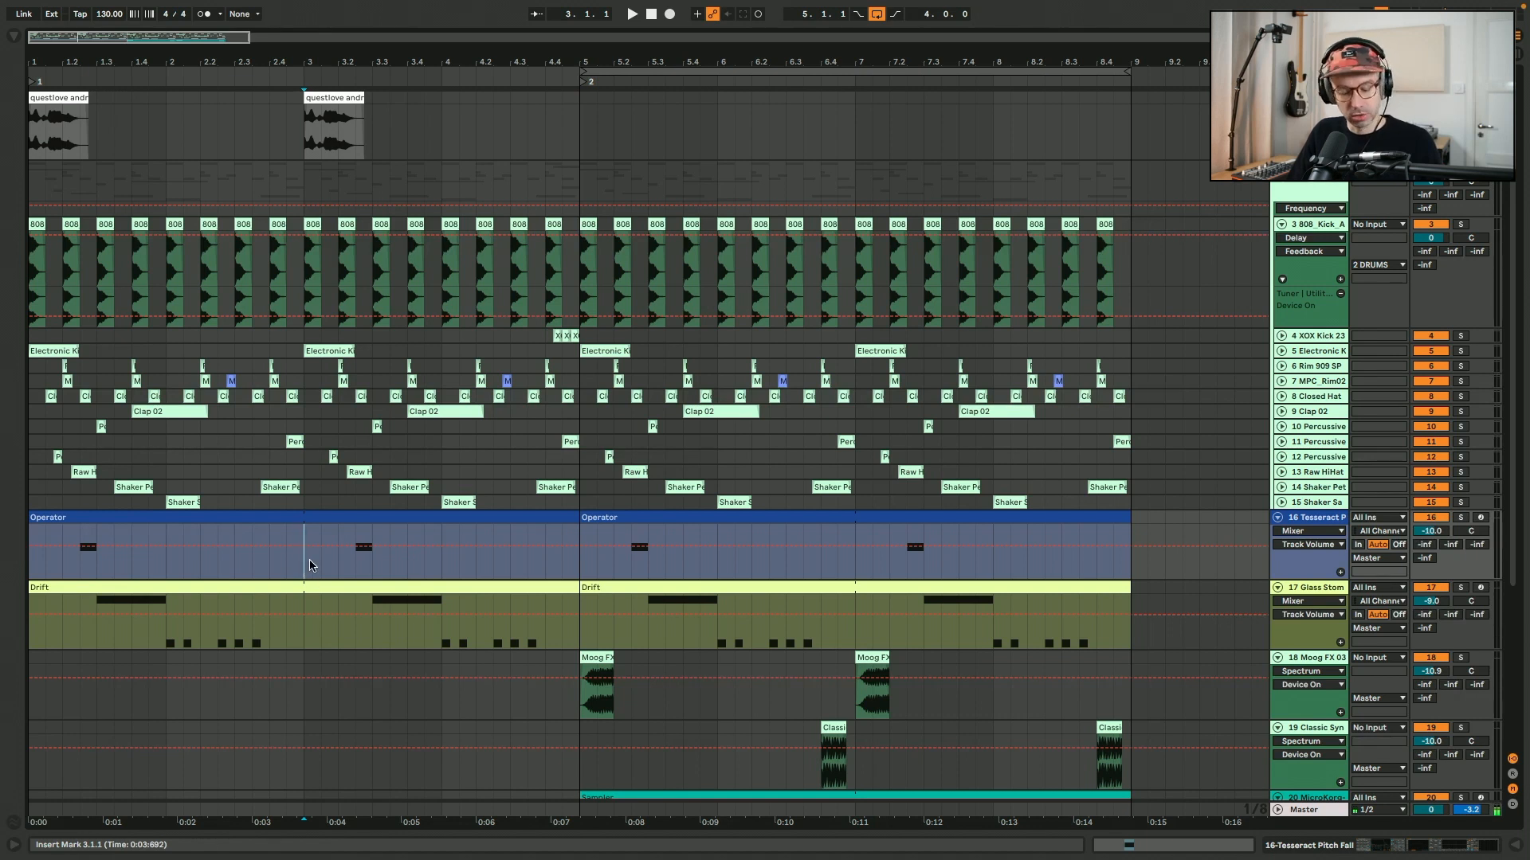
{"action": "key", "text": "ctrl+e"}
{"action": "left_click", "coordinate": [351, 514]}
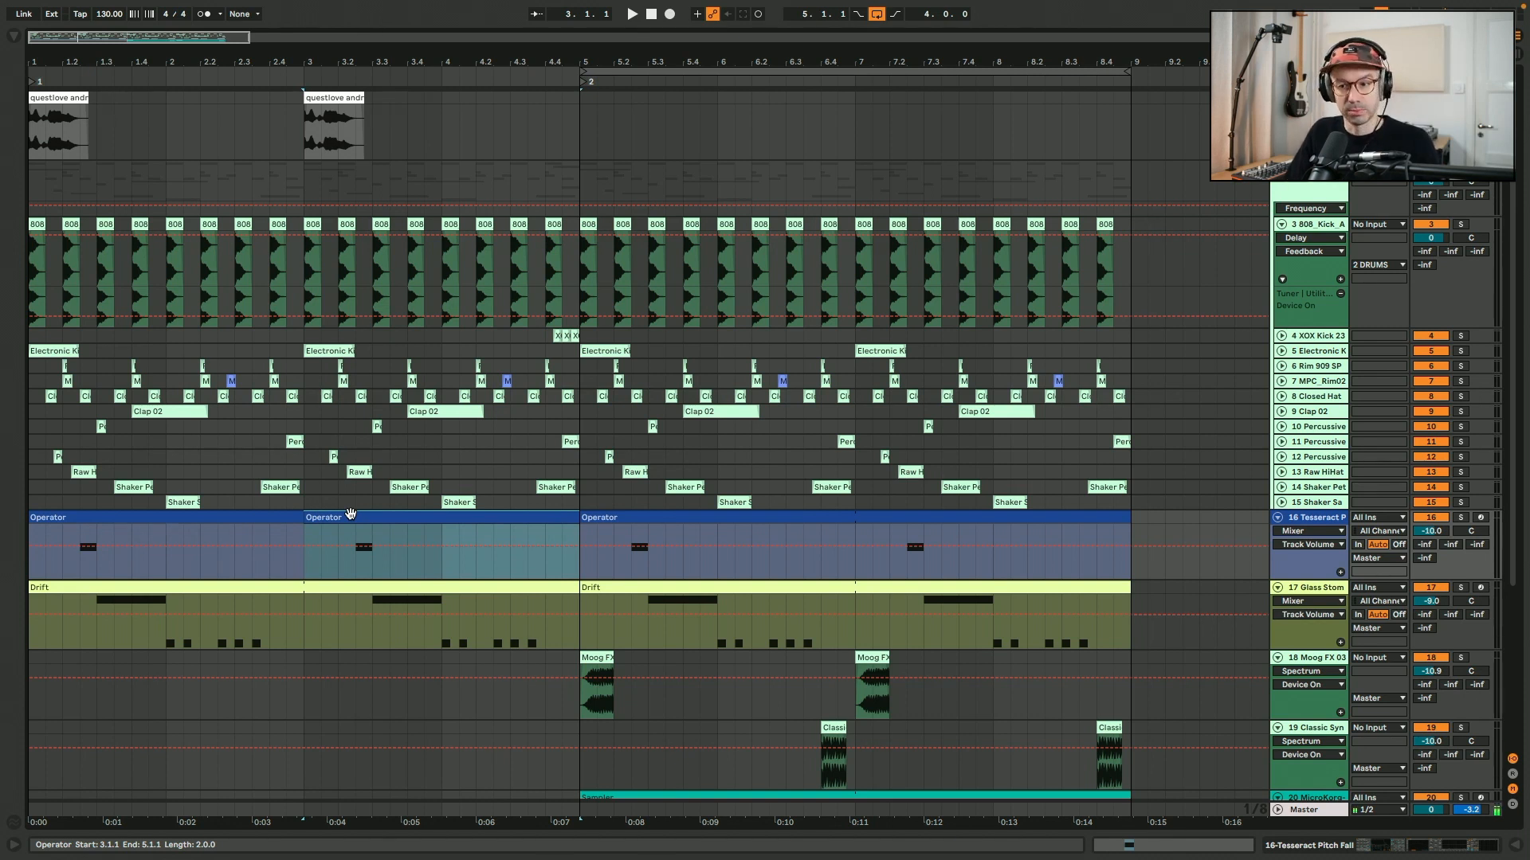
{"action": "left_click_drag", "start_coordinate": [304, 514], "coordinate": [582, 504]}
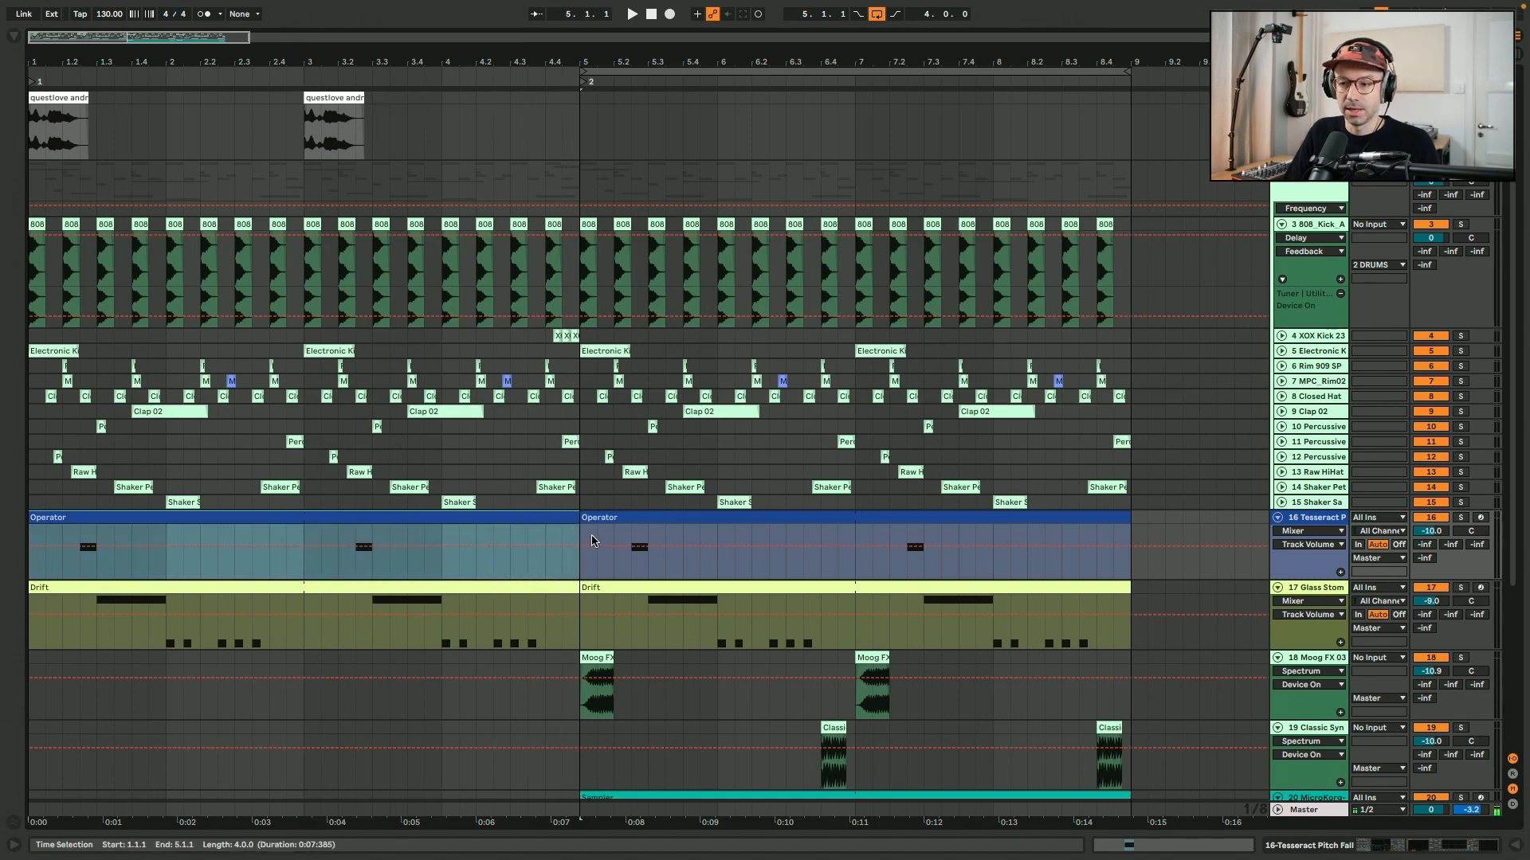
Duplicate the first Operator clip to 5.1.1 and add an extra note at 5.1.2 in the copy.
{"action": "left_click", "coordinate": [567, 519]}
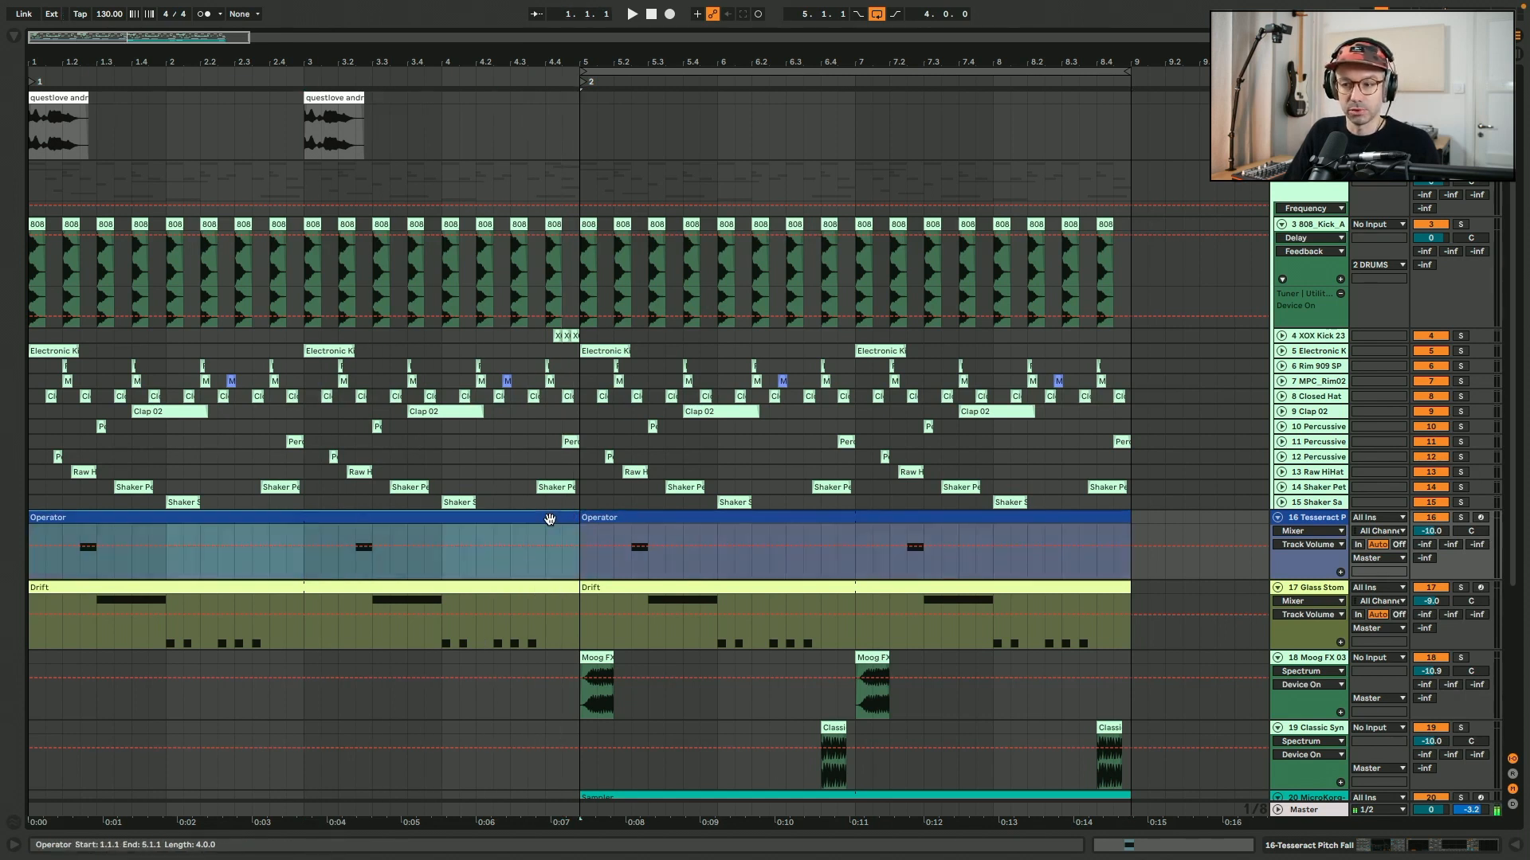
{"action": "key", "text": "ctrl+d"}
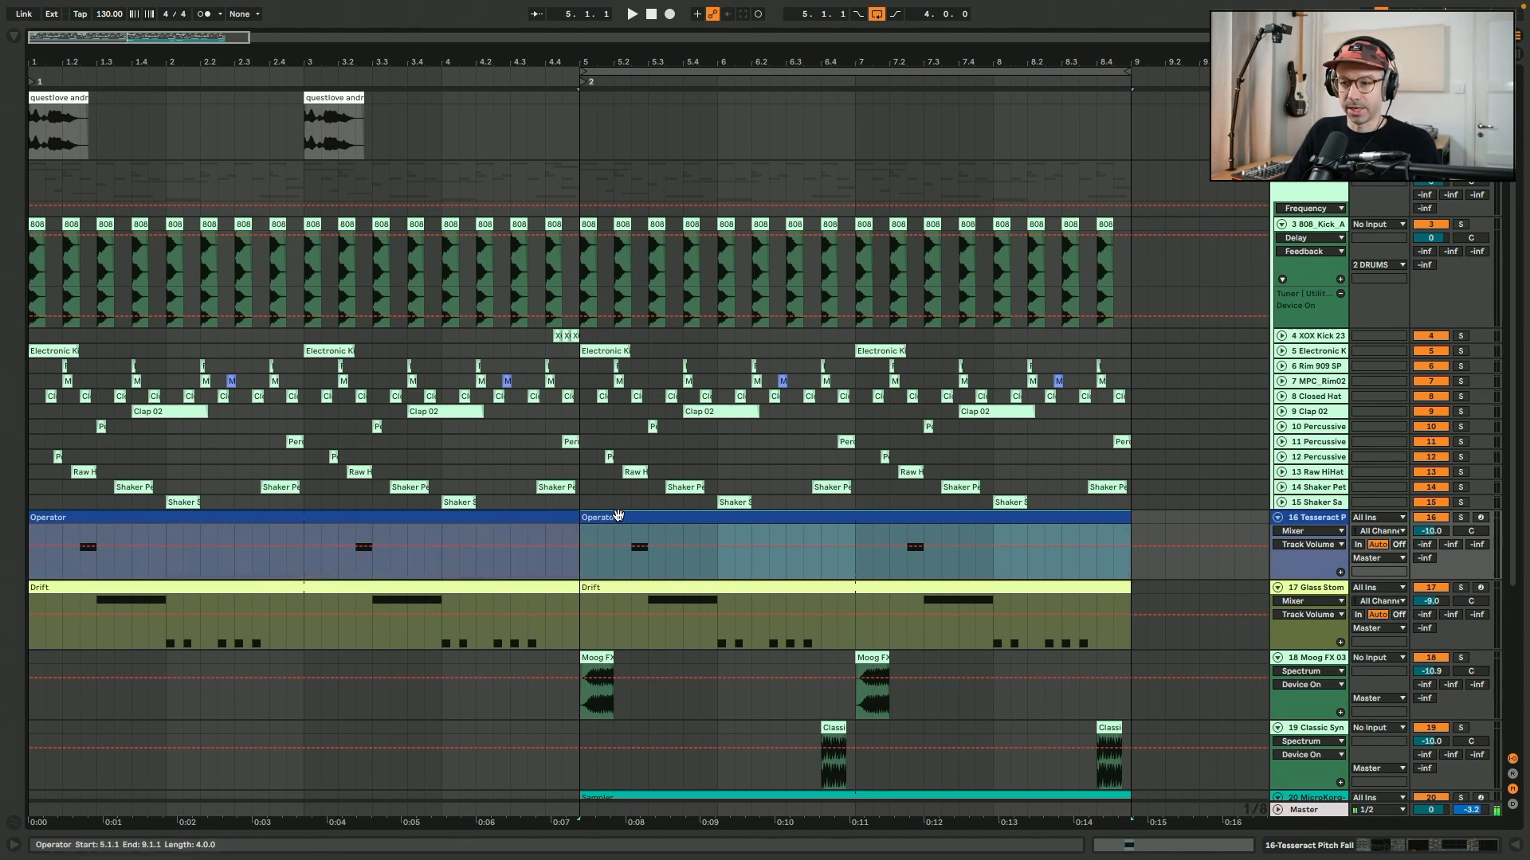
{"action": "double_click", "coordinate": [608, 519]}
{"action": "double_click", "coordinate": [289, 405]}
{"action": "key", "text": "shift+Tab"}
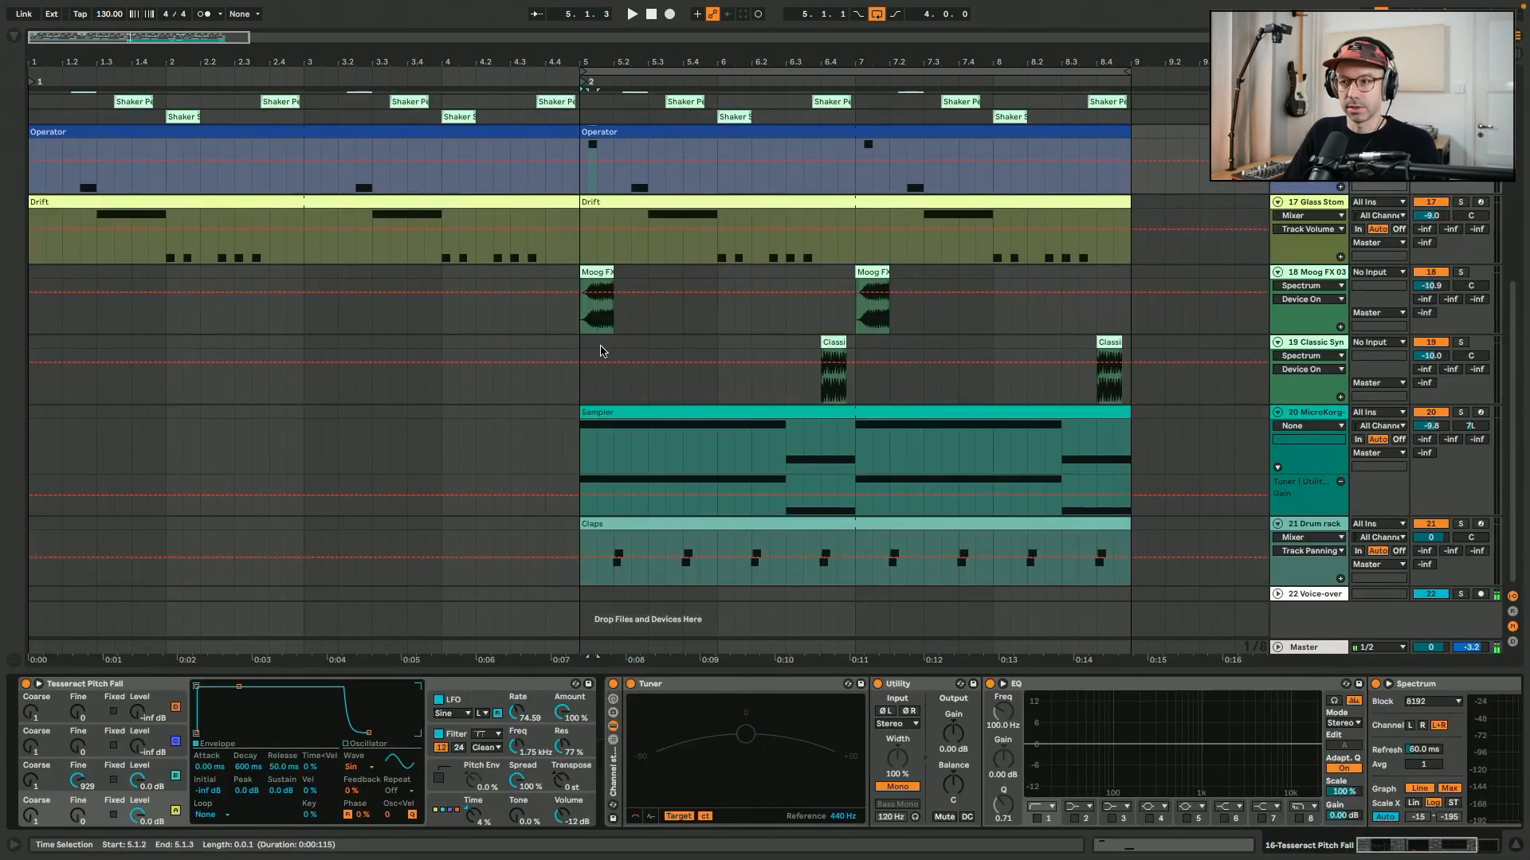
{"action": "left_click", "coordinate": [569, 437]}
{"action": "left_click", "coordinate": [605, 437]}
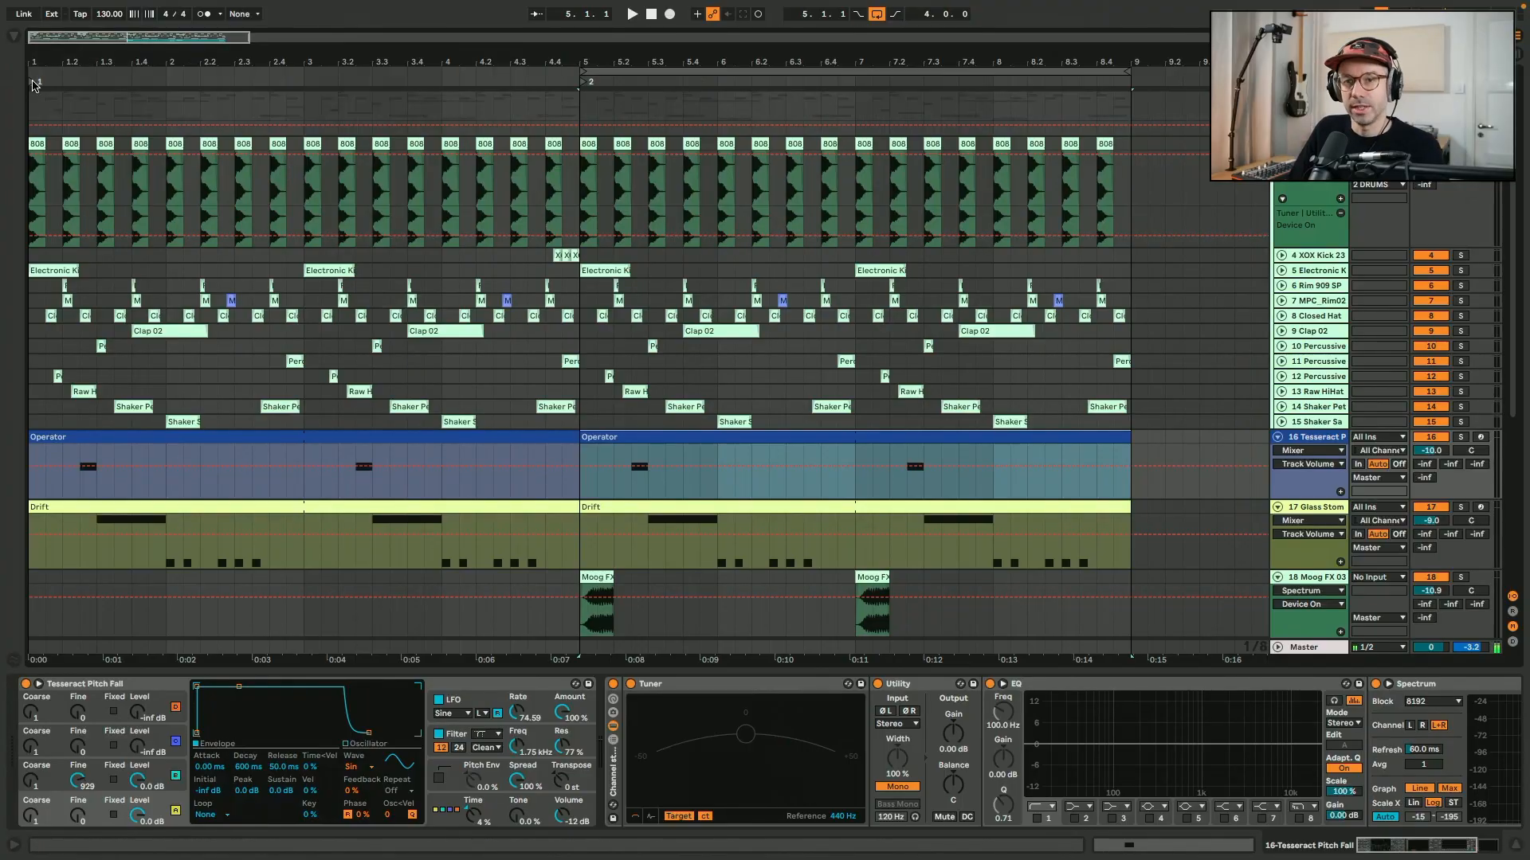
Add a locator at 1.3.3 named gsjhdfgjshdgsfjdh, and undo it.
{"action": "left_click", "coordinate": [35, 86]}
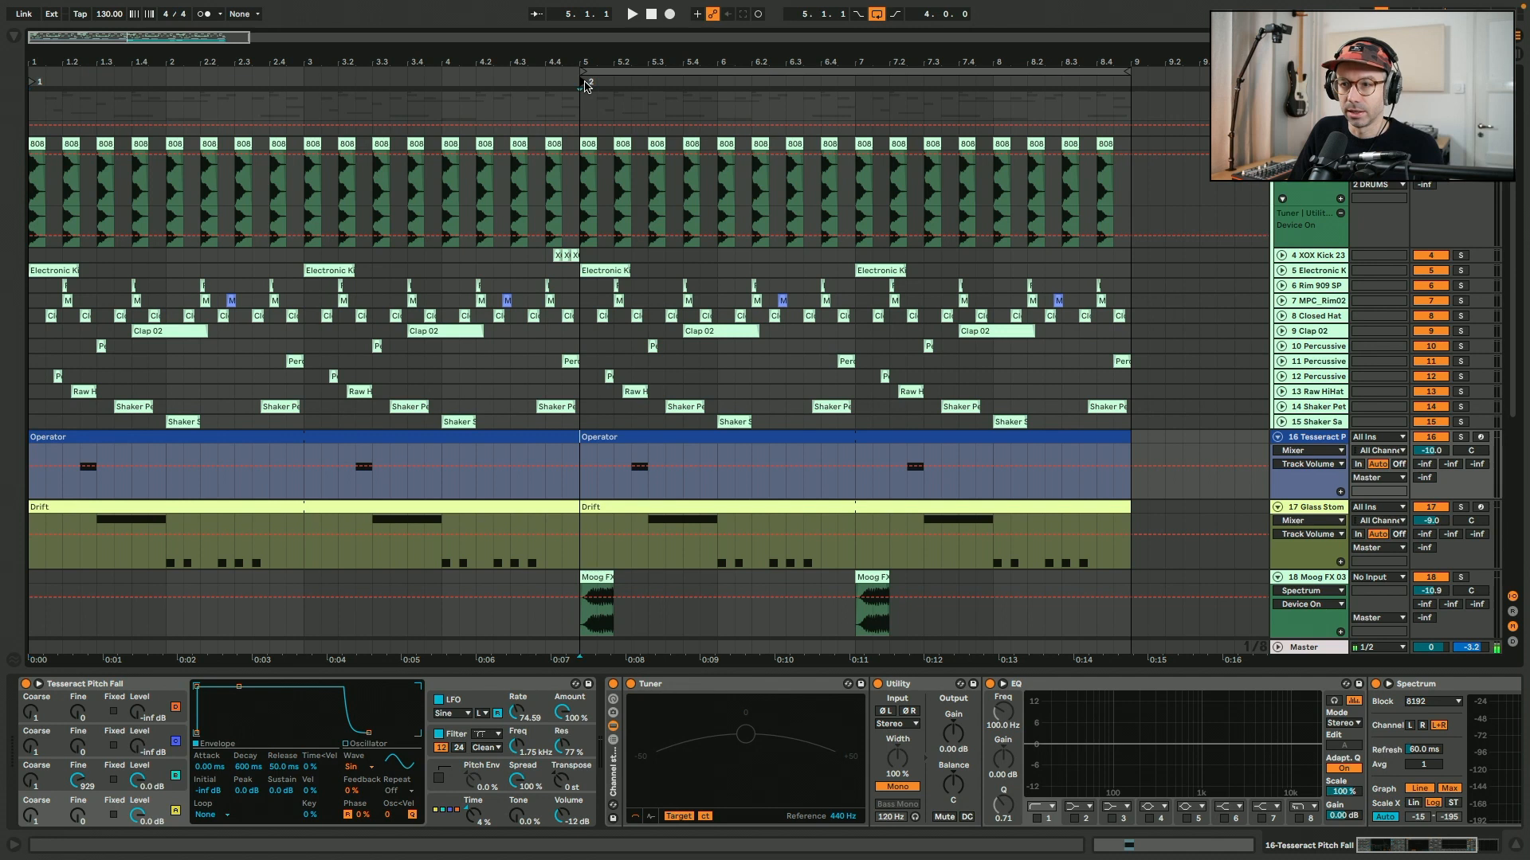
{"action": "left_click", "coordinate": [165, 9]}
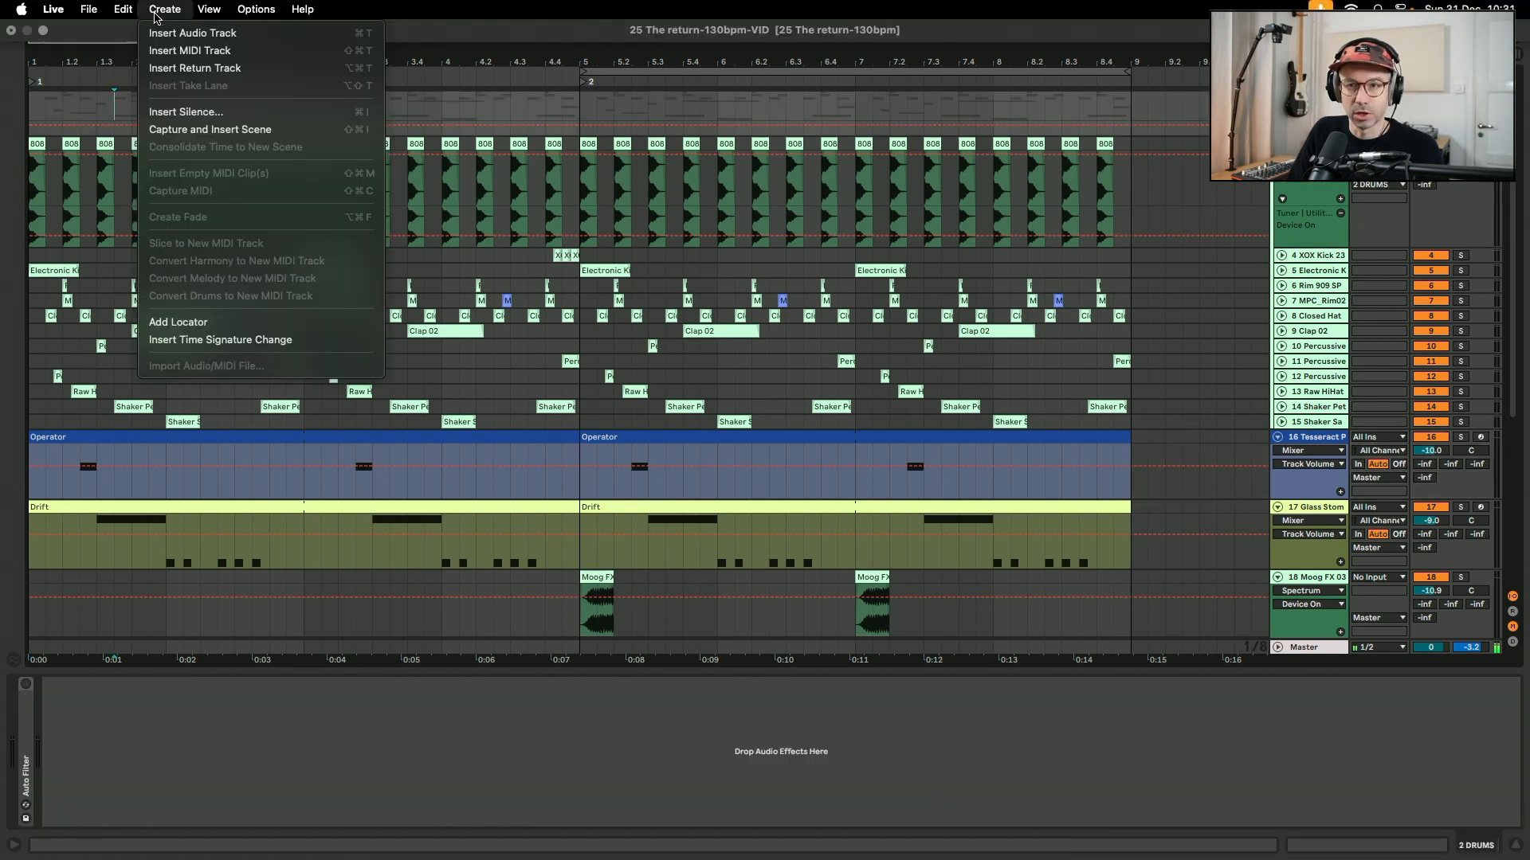
{"action": "left_click", "coordinate": [178, 322]}
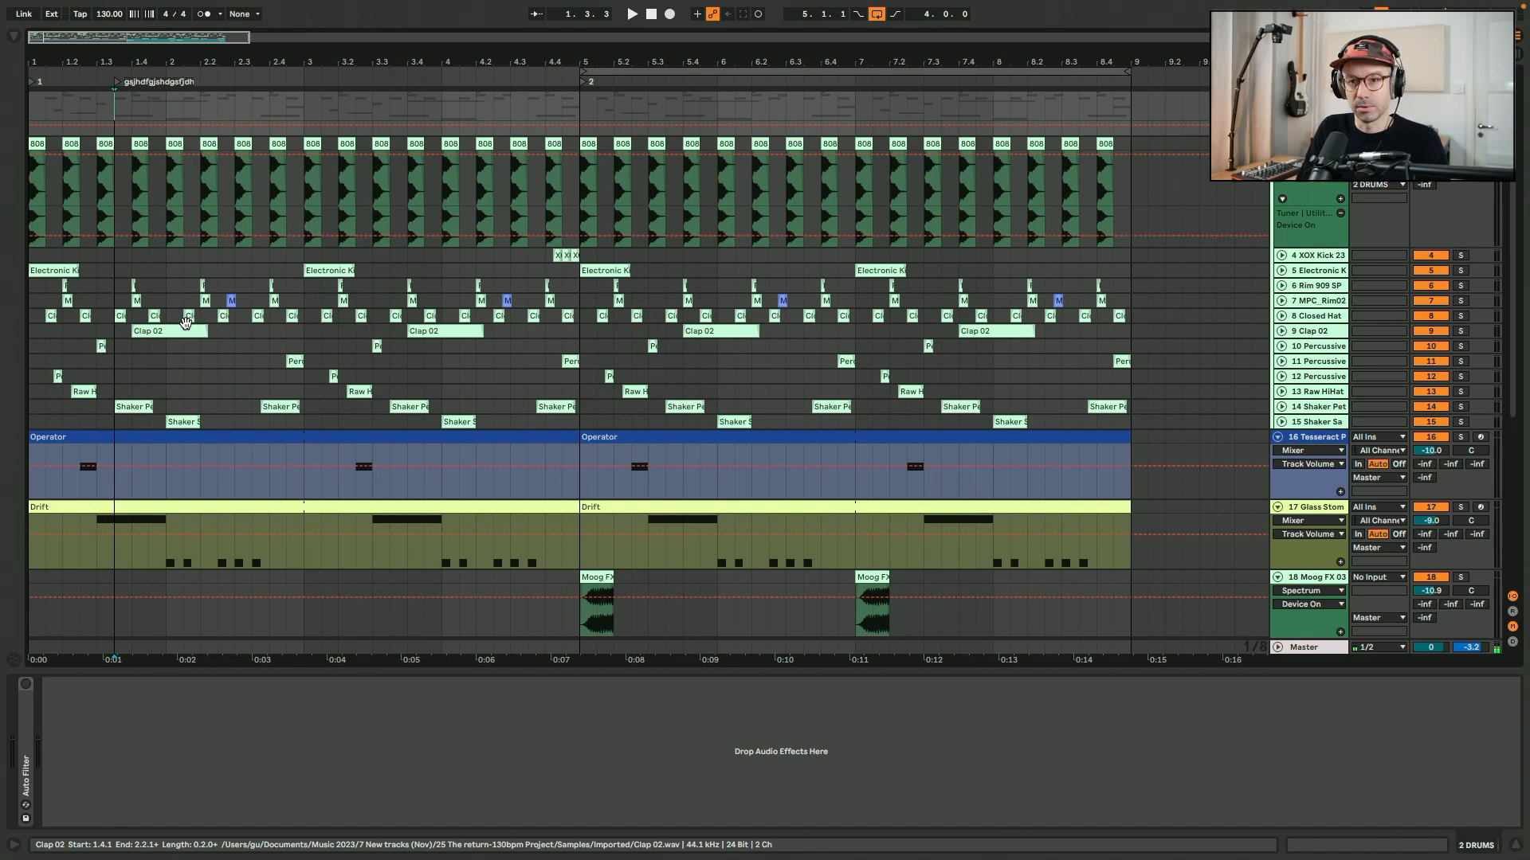
{"action": "key", "text": "Return"}
{"action": "key", "text": "super+z"}
{"action": "key", "text": "super+z"}
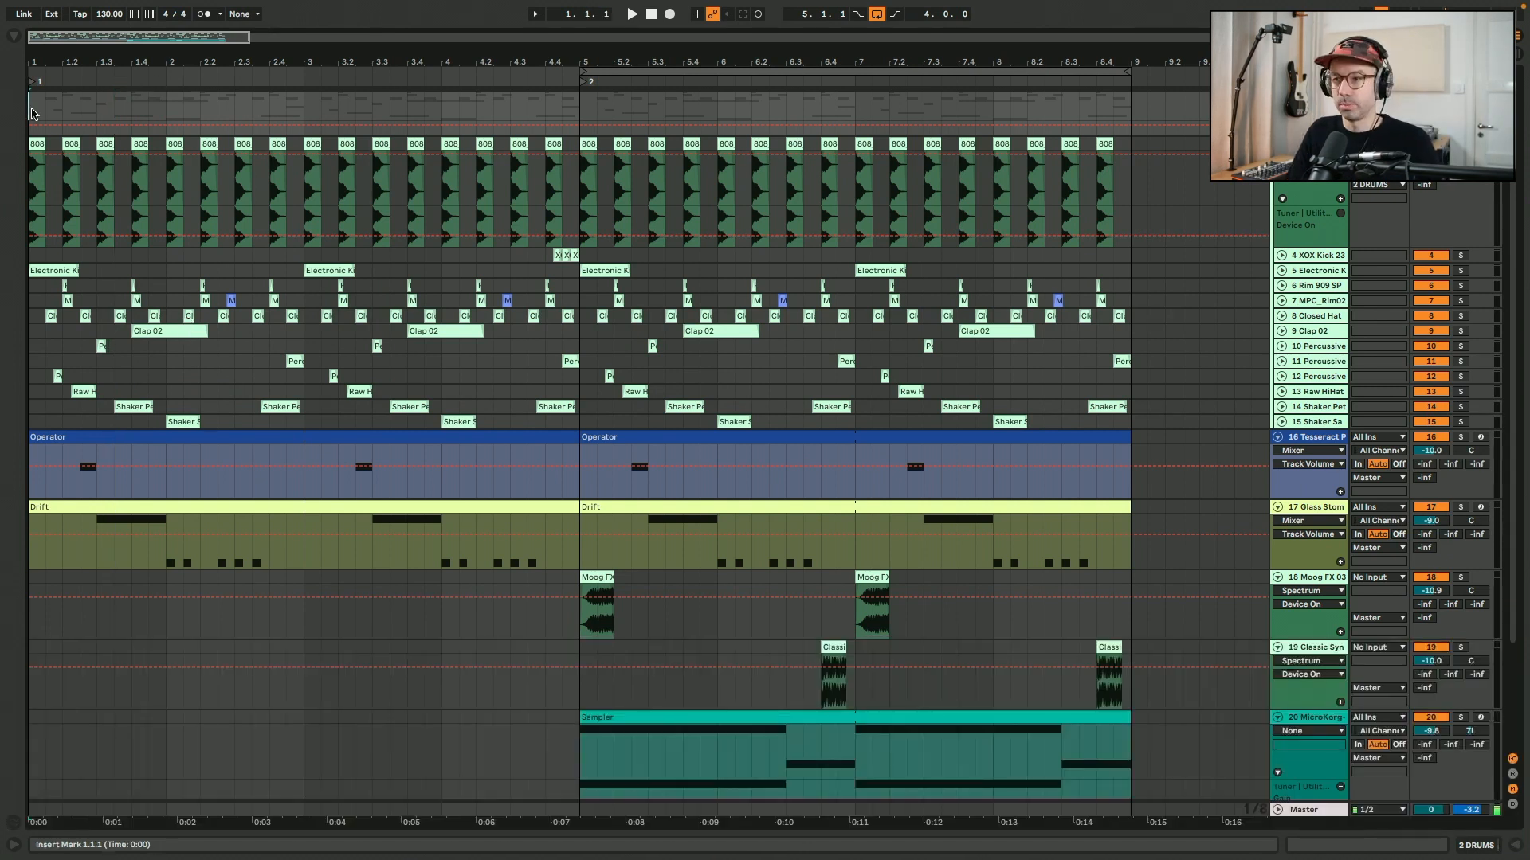
Add several locators within the first four bars, the last one at 4.1.3, and undo them.
{"action": "left_click", "coordinate": [125, 117]}
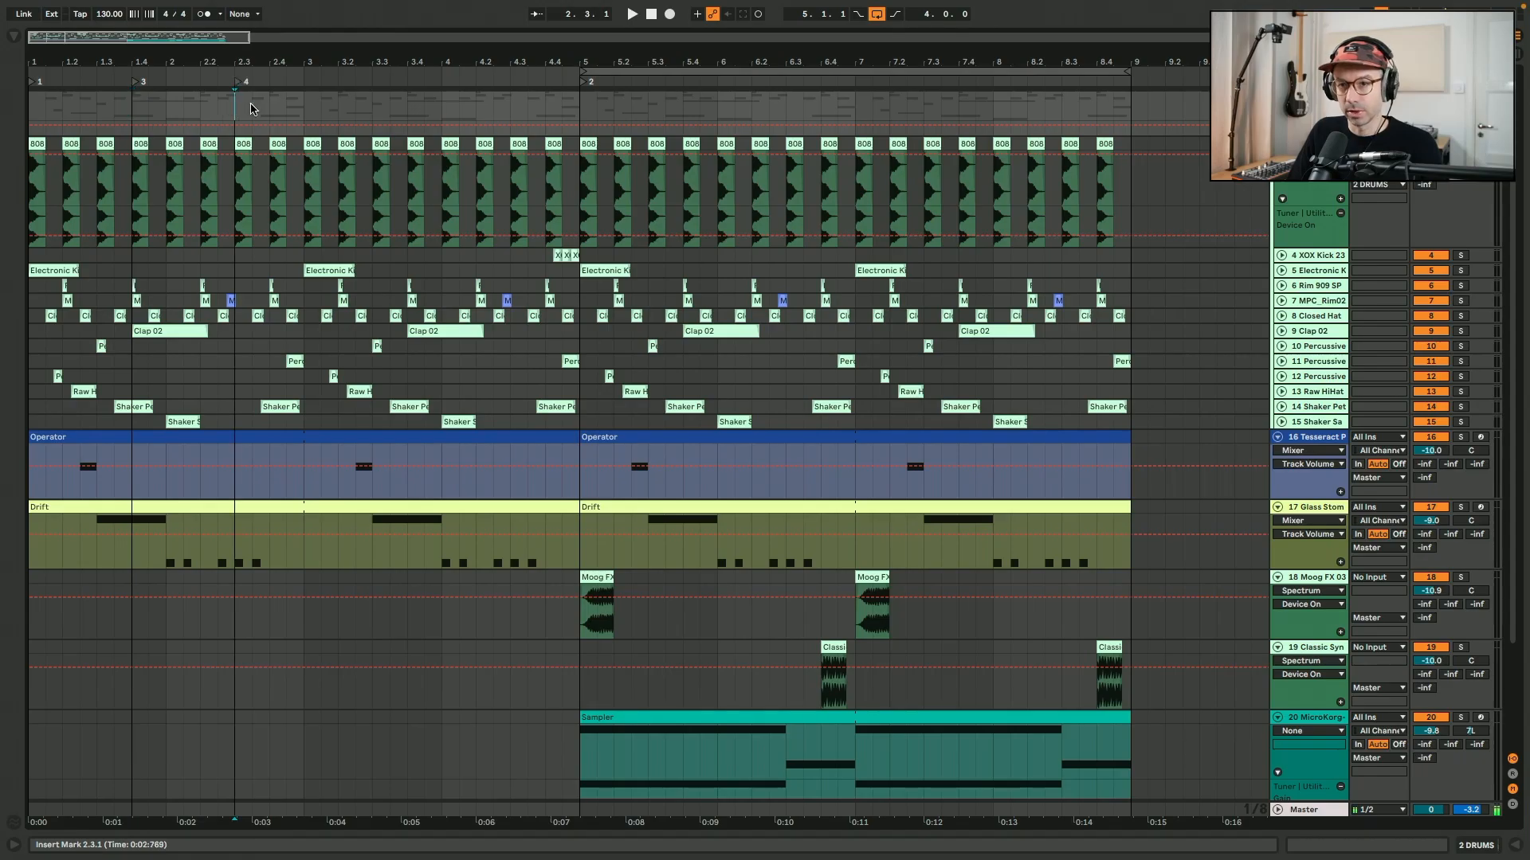
{"action": "left_click", "coordinate": [452, 112]}
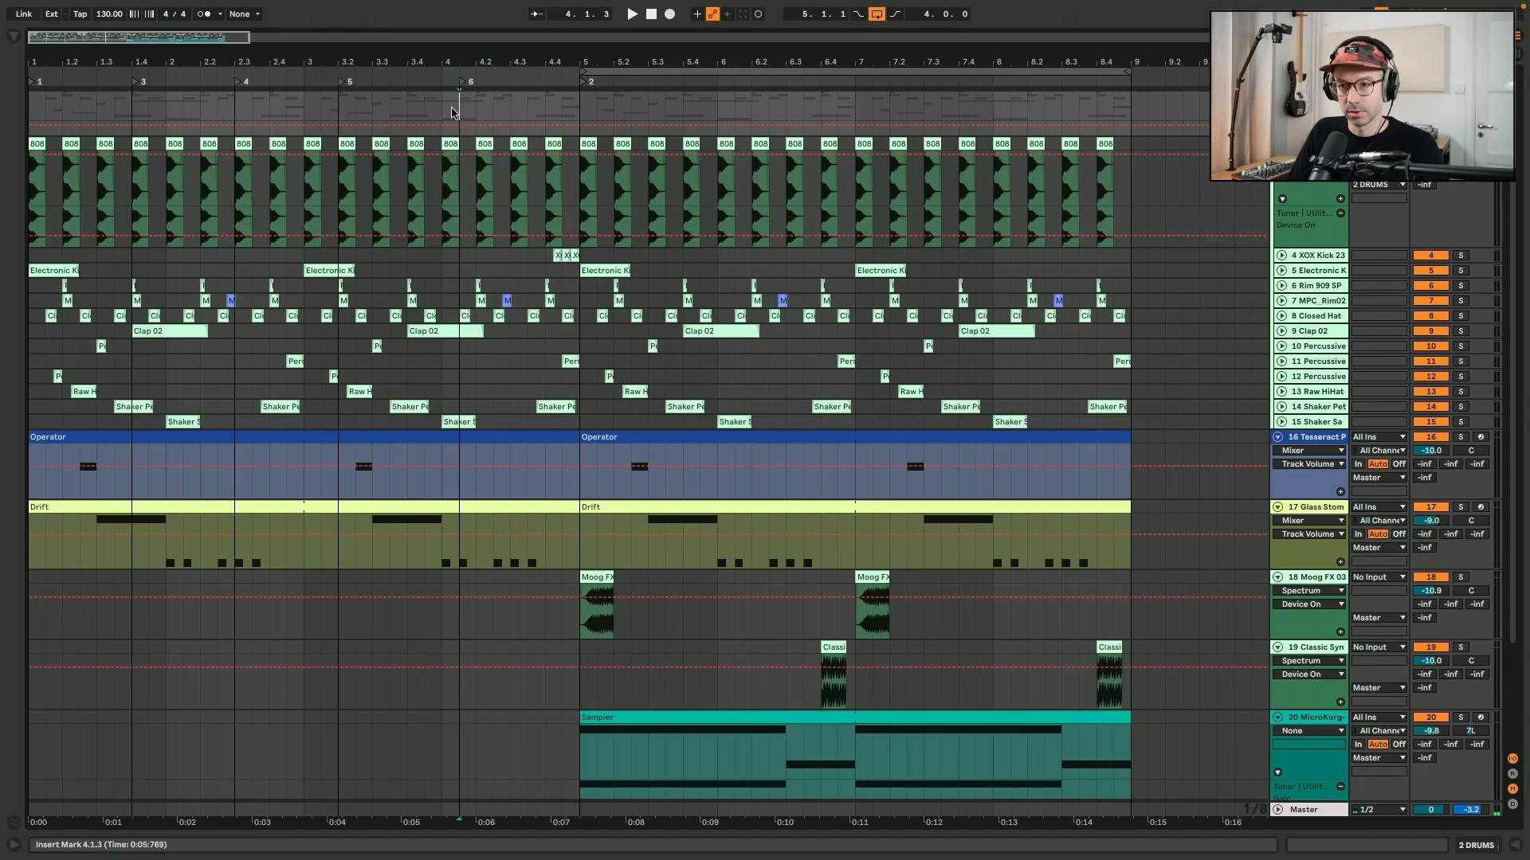
{"action": "key", "text": "super+z"}
{"action": "key", "text": "super+z"}
{"action": "key", "text": "super+z"}
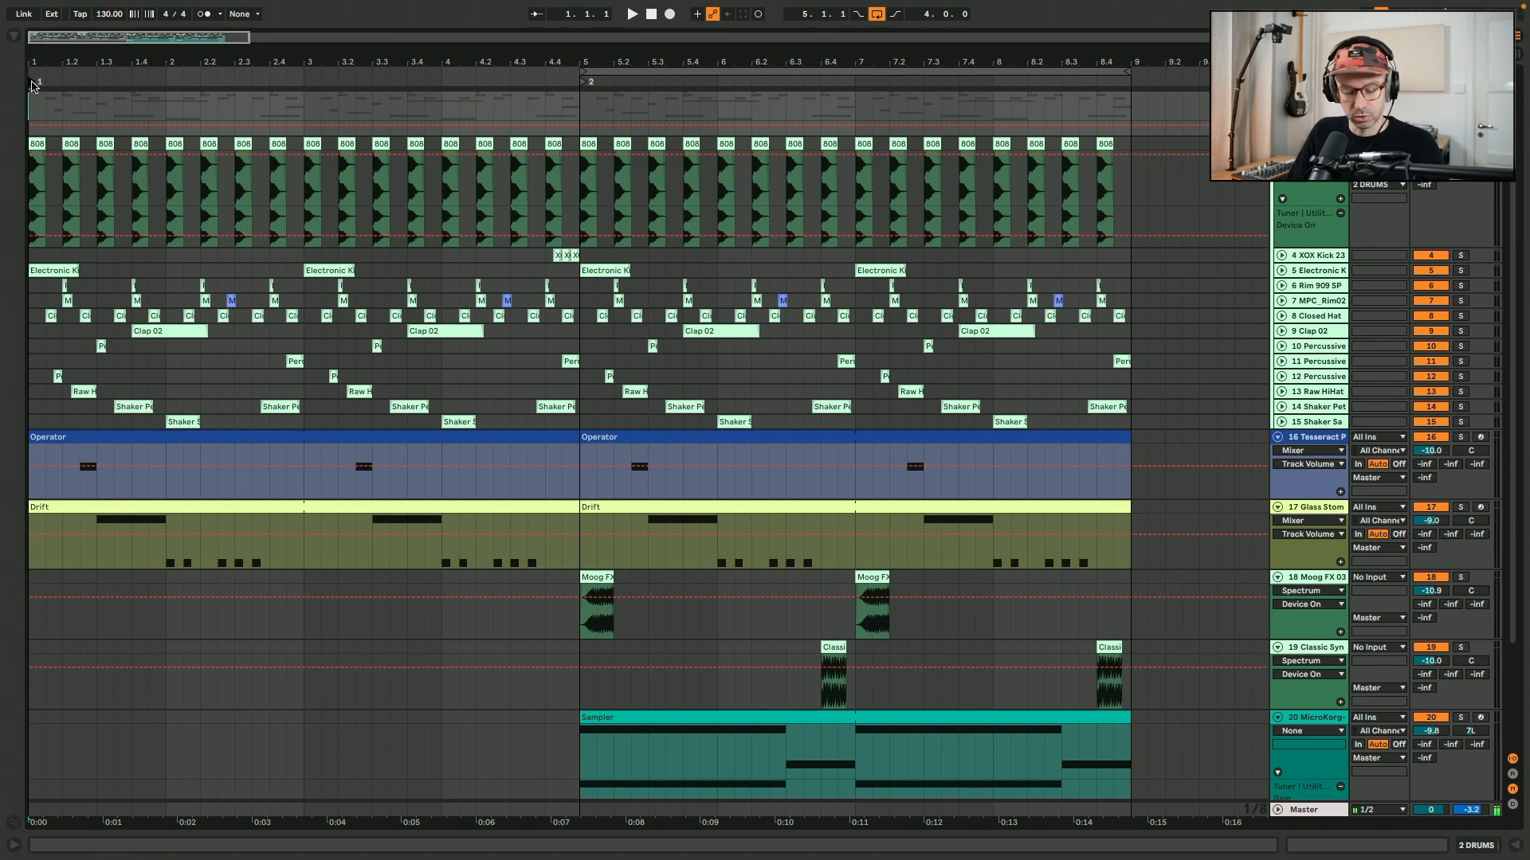
Rename the locator at 1.1.1 with a section name.
{"action": "right_click", "coordinate": [32, 81]}
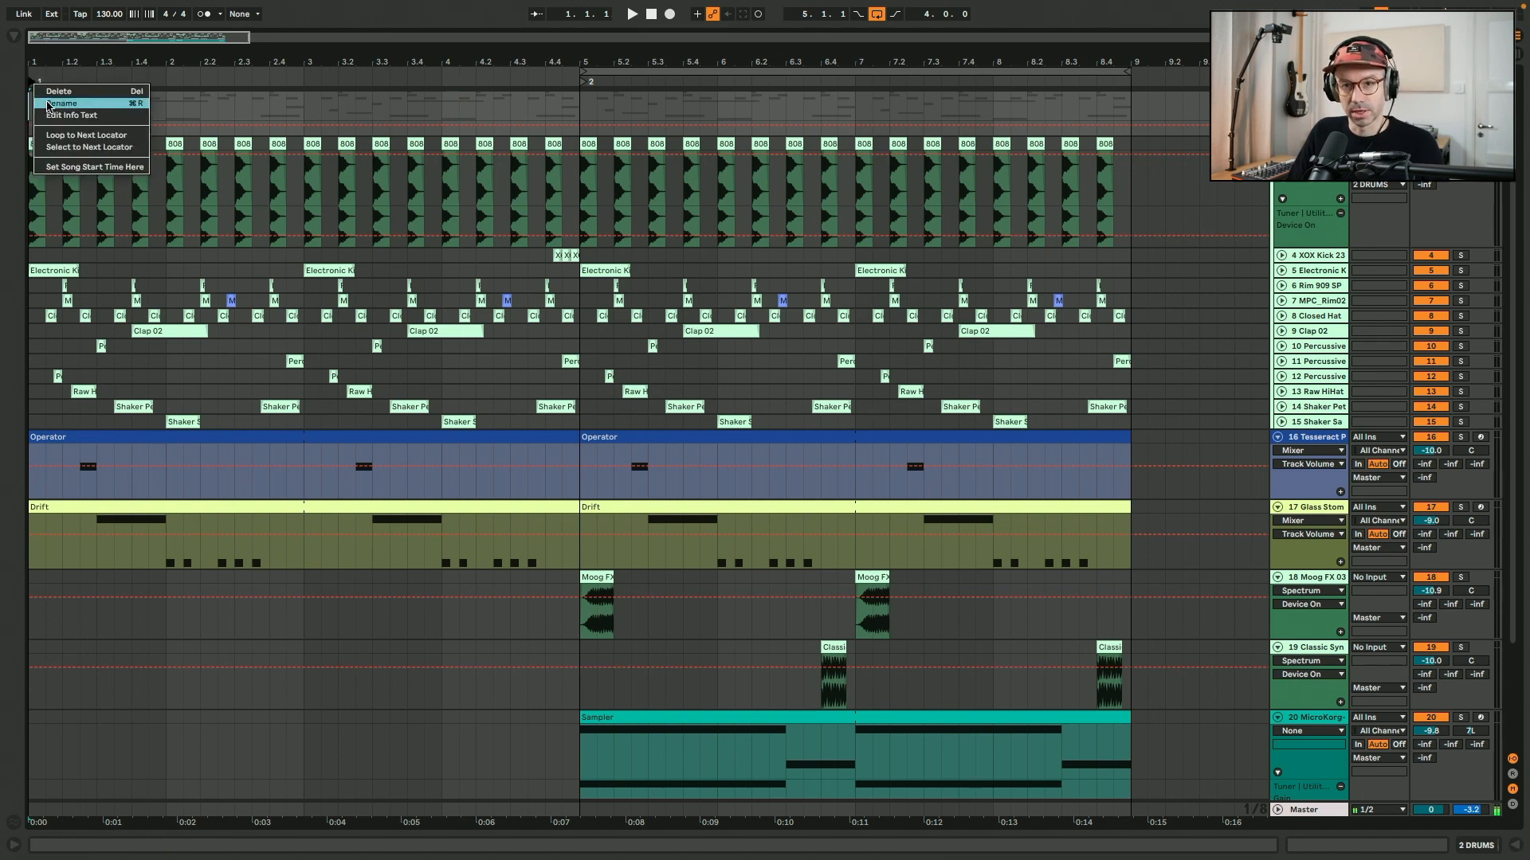
{"action": "left_click", "coordinate": [48, 104]}
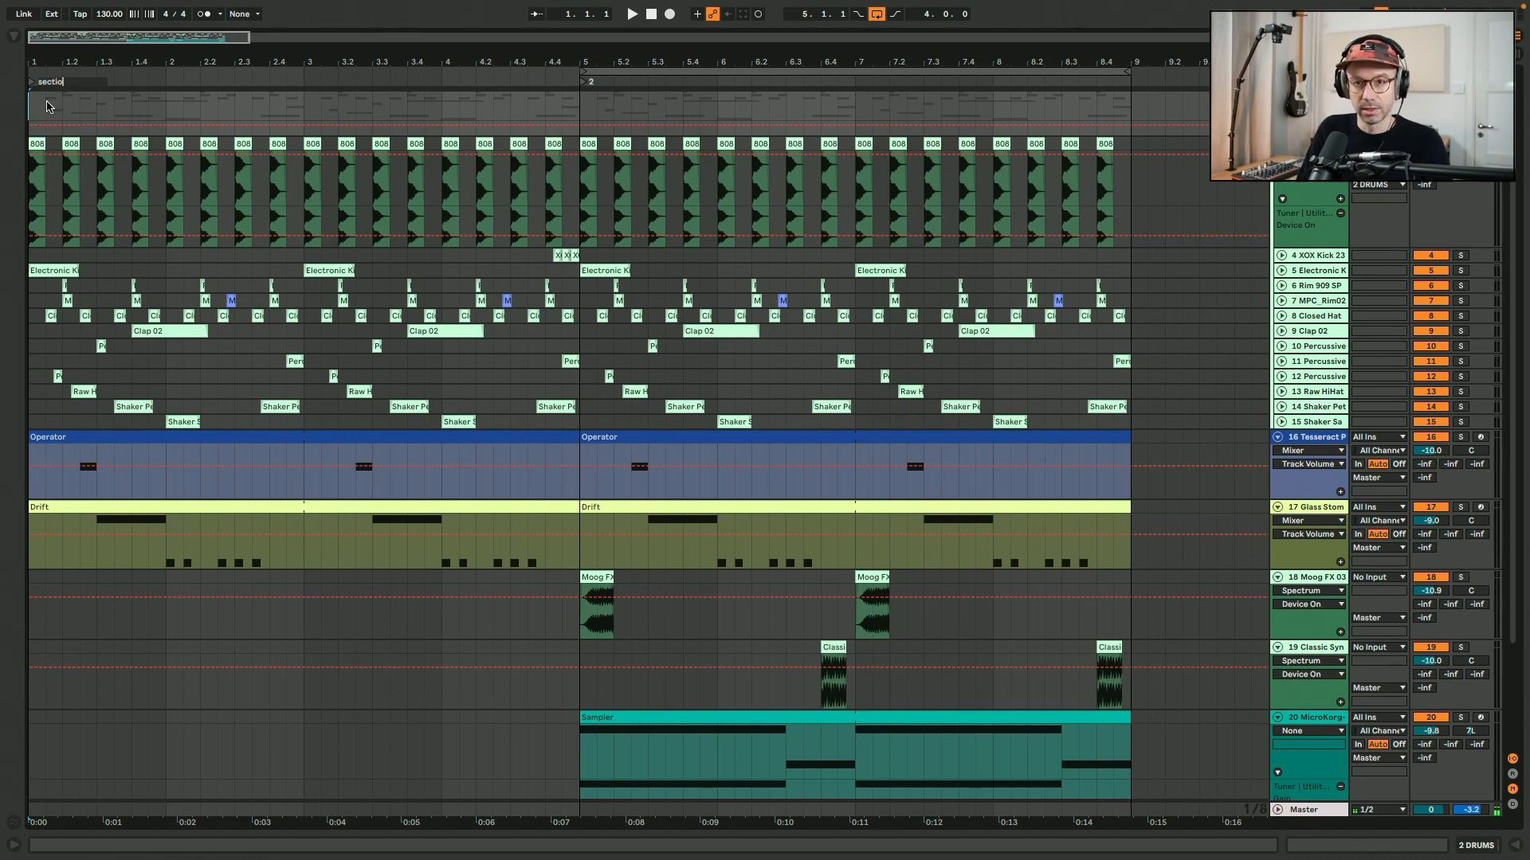